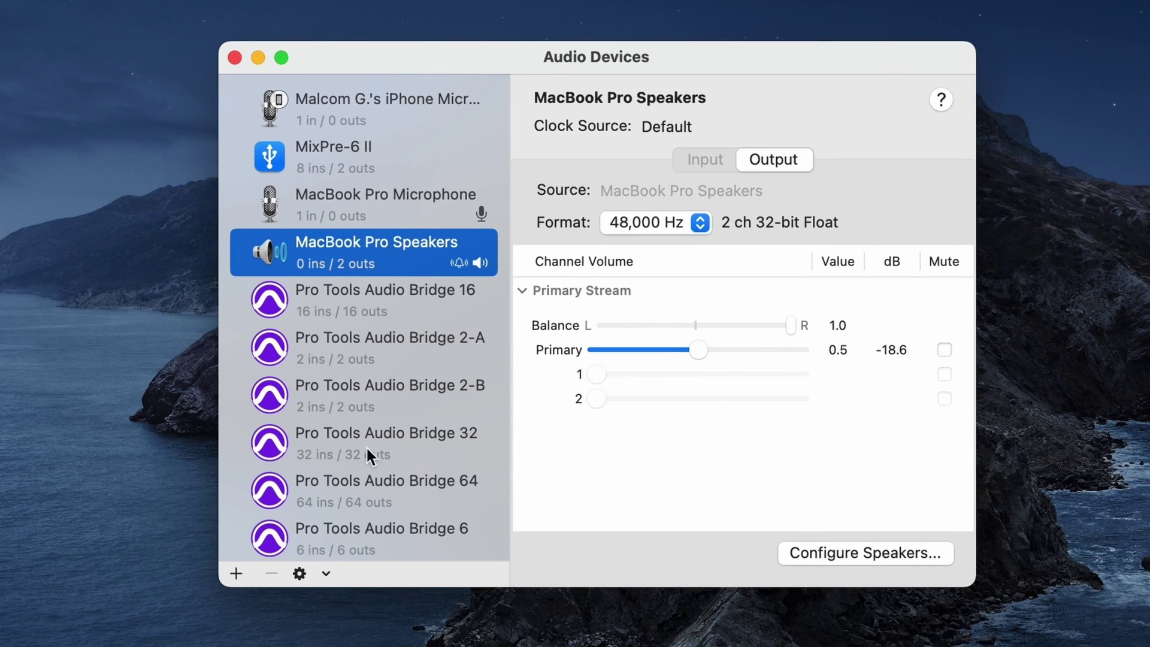
Set the MixPre-6 II as the Mac's sound output device
scroll(404, 509, down, 5)
scroll(390, 277, up, 5)
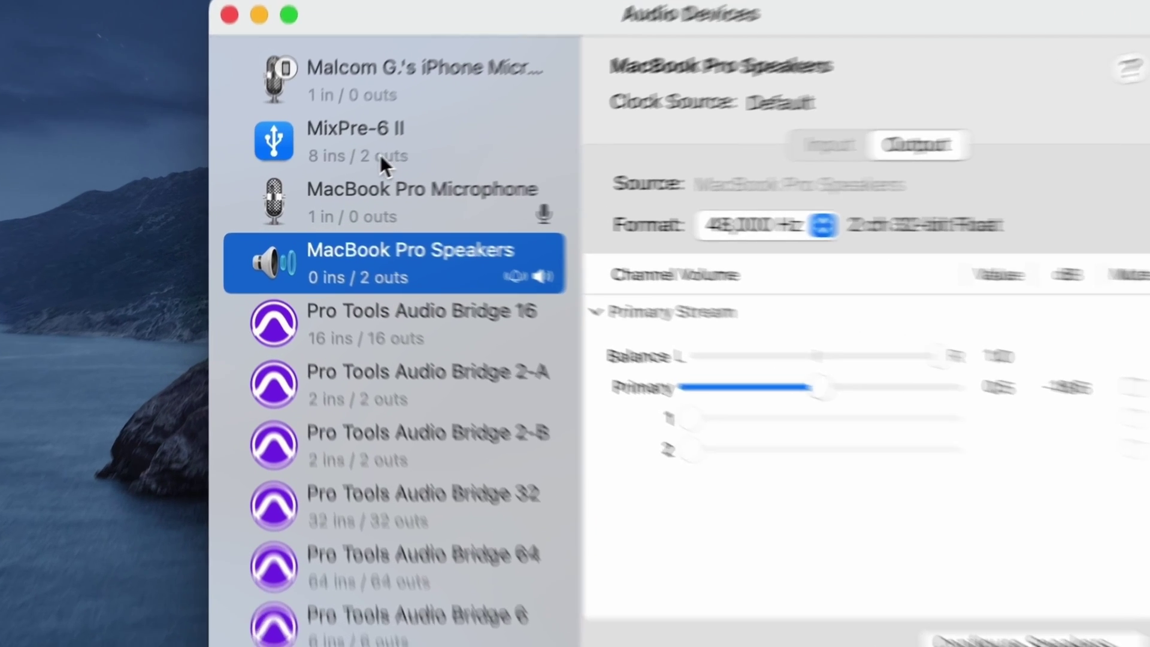
click(351, 167)
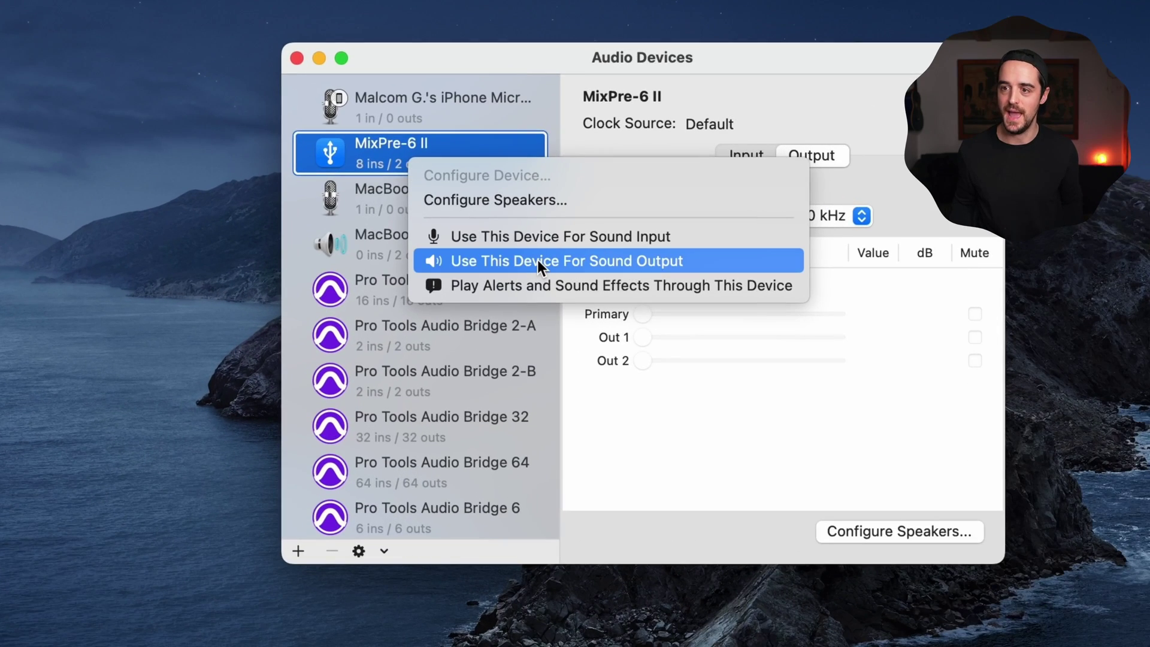
click(540, 260)
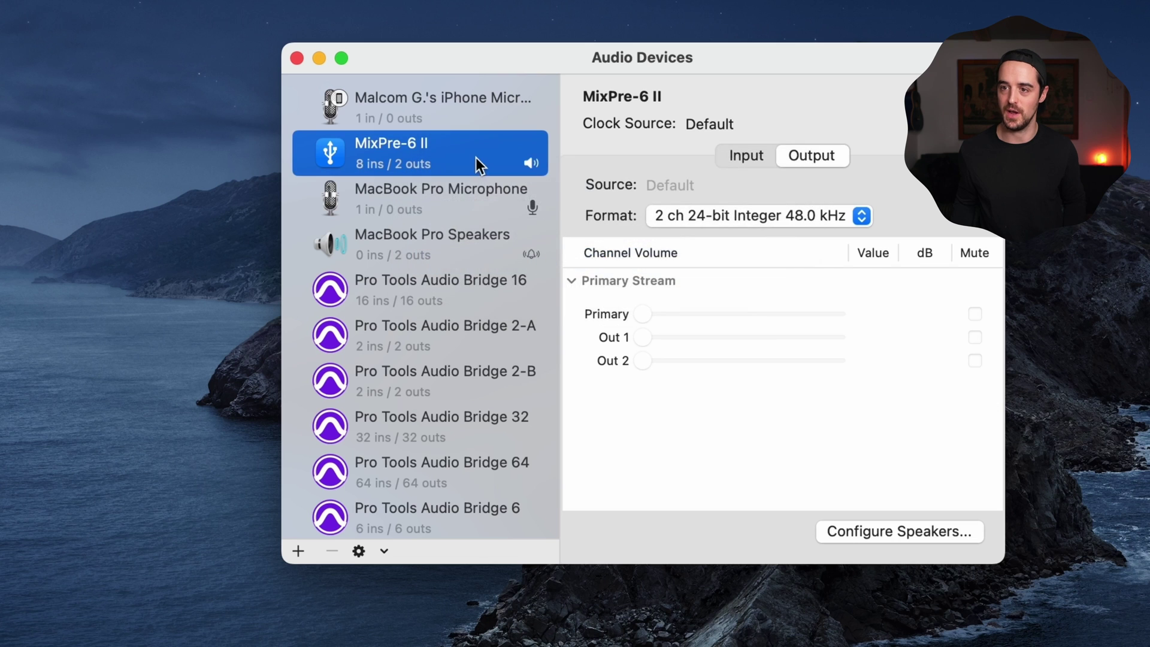
right_click(450, 156)
click(397, 148)
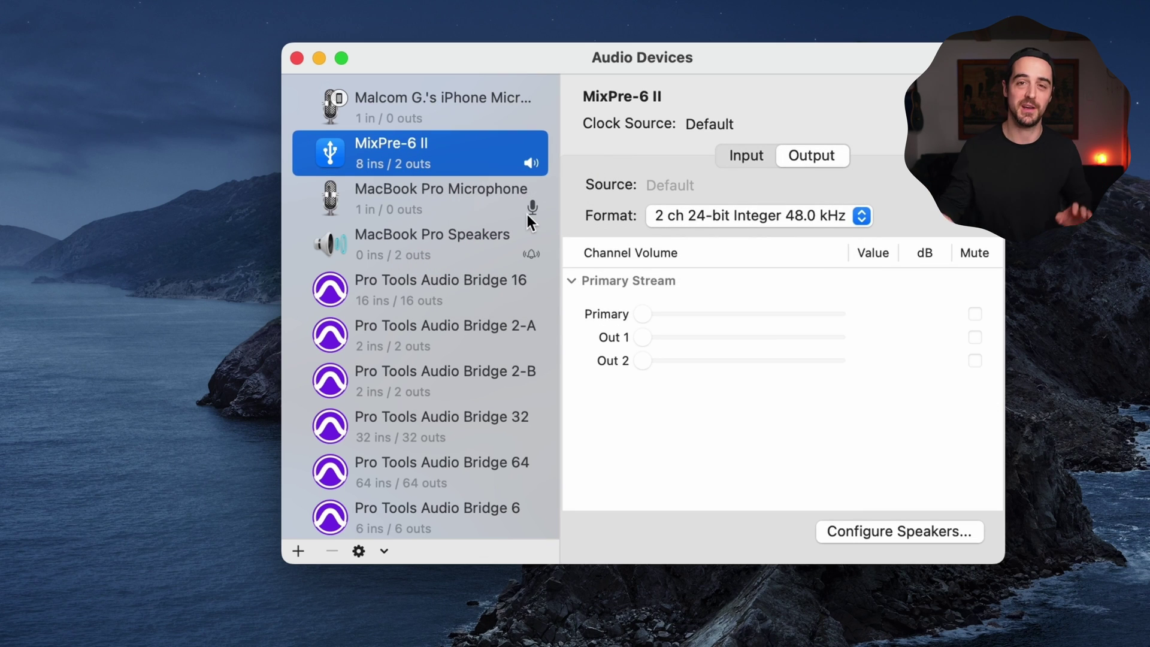
mouse_move(526, 215)
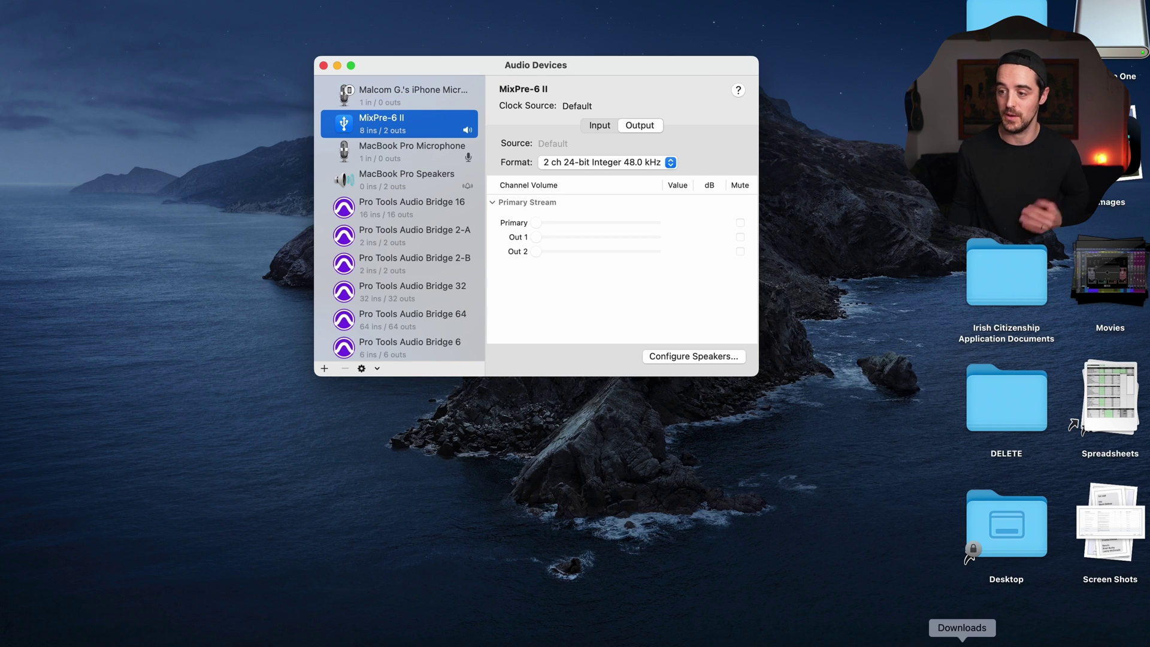
Switch to Finder, preview the Cold Fame "MST 2a.wav" file to test the audio output, and return to the Audio Devices window
click(1053, 644)
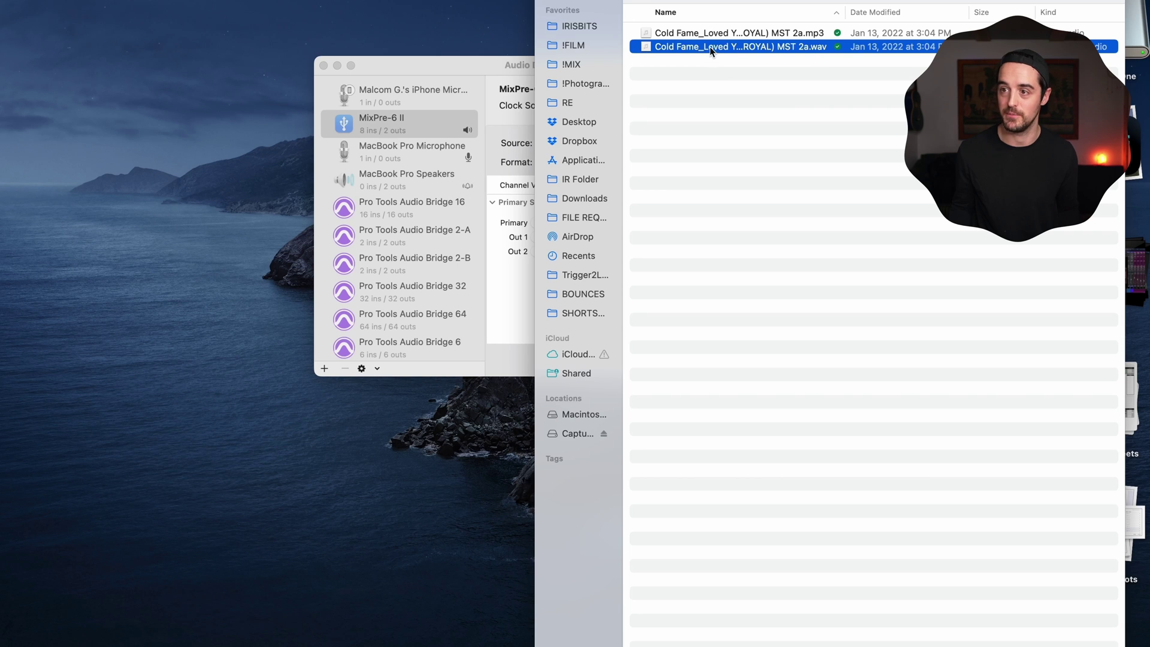
key(space)
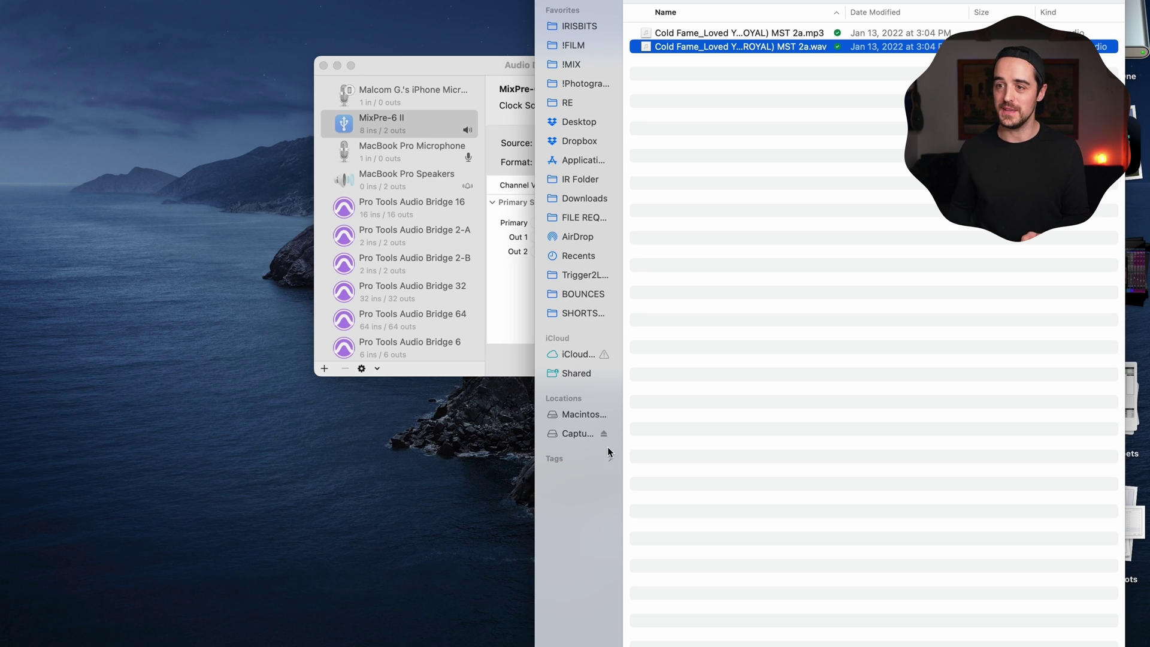
click(427, 72)
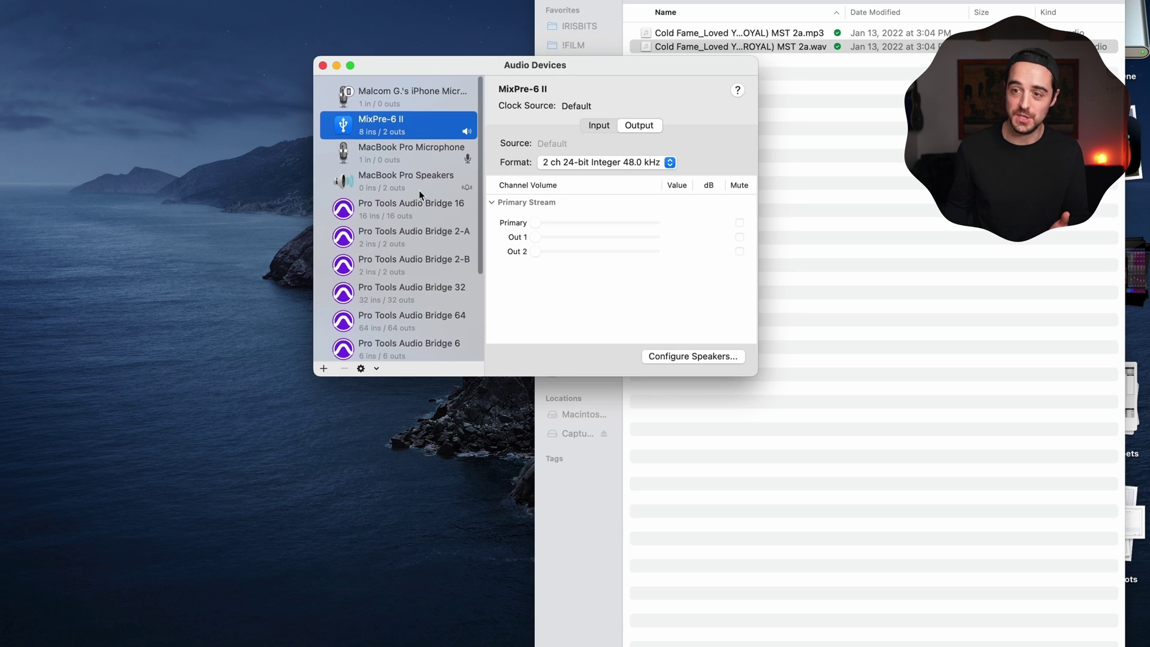
scroll(418, 189, down, 5)
scroll(419, 188, up, 4)
scroll(422, 220, down, 1)
scroll(422, 217, down, 1)
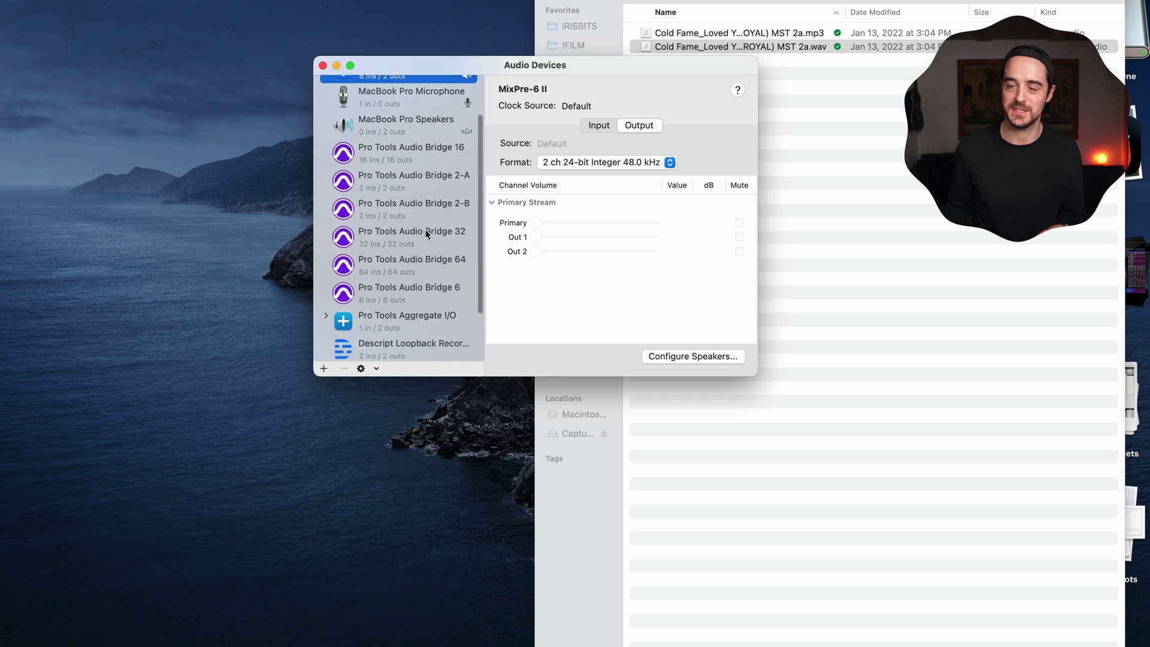
scroll(423, 229, up, 2)
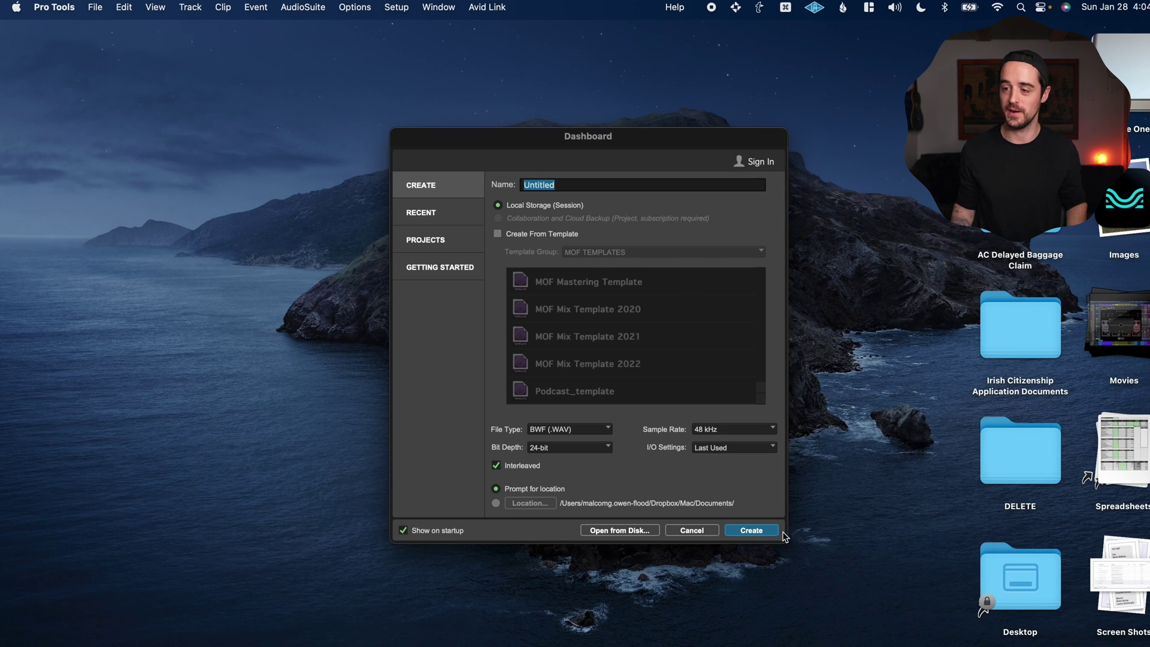
key(Escape)
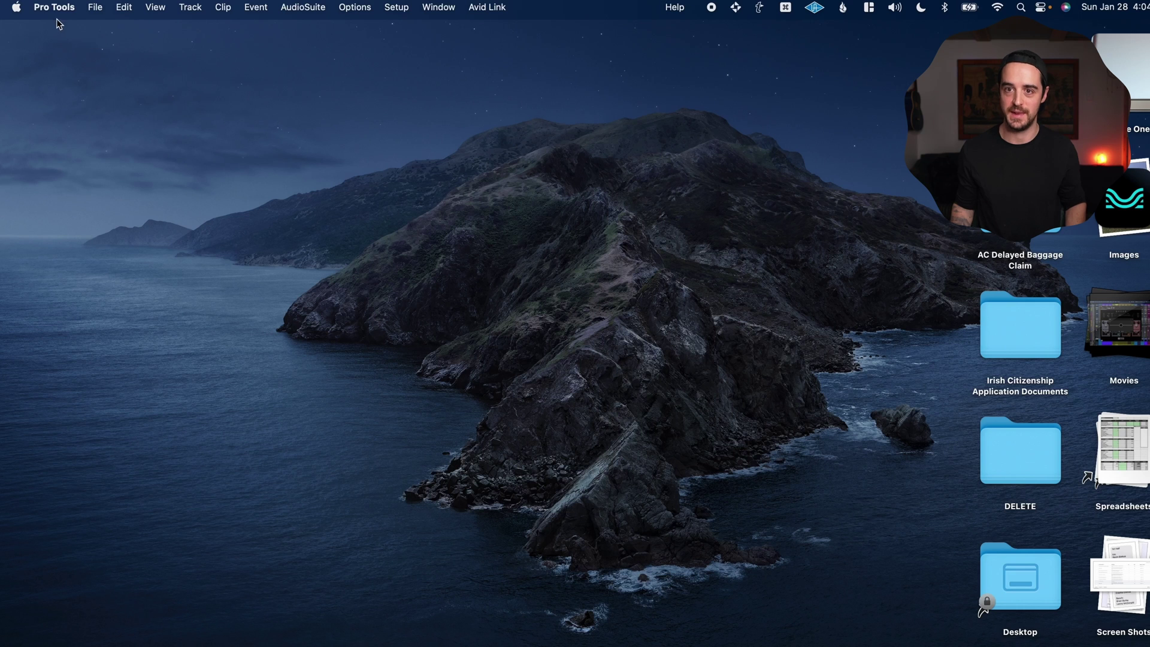
click(53, 8)
click(65, 7)
click(397, 11)
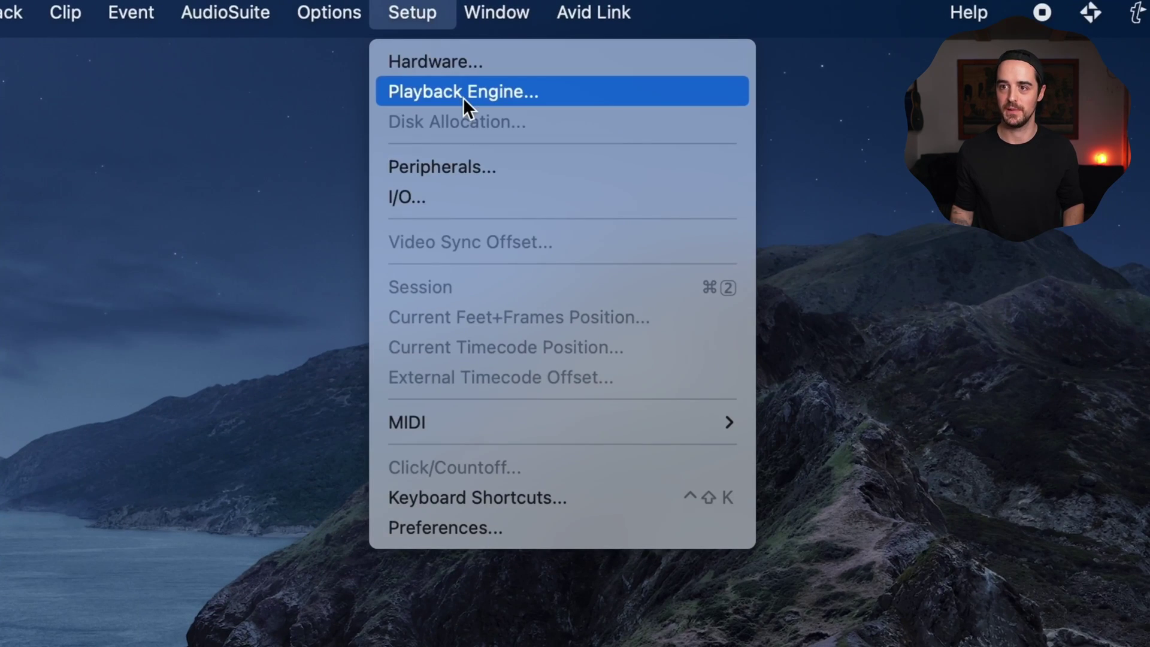
click(430, 8)
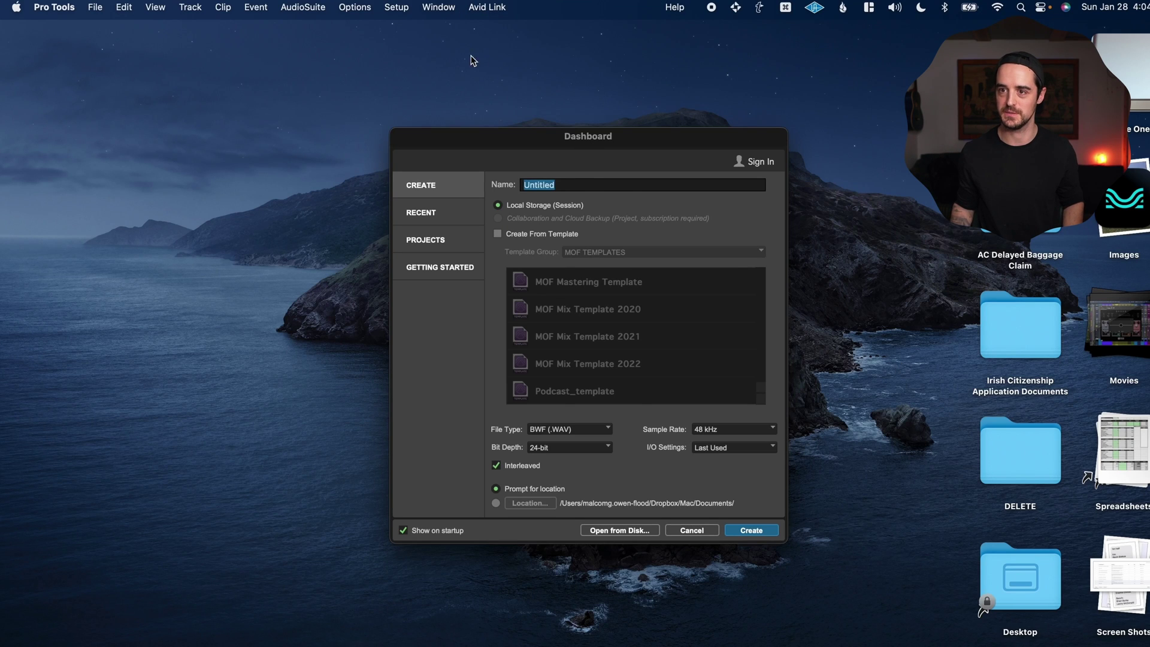
click(371, 12)
mouse_move(396, 8)
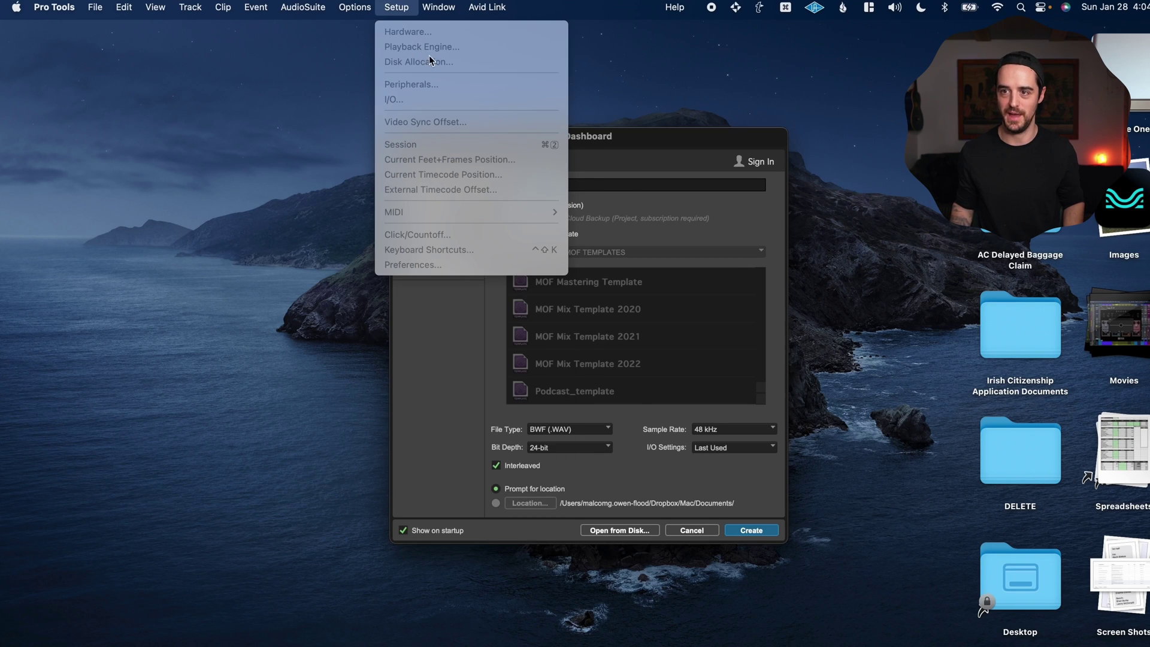
click(394, 3)
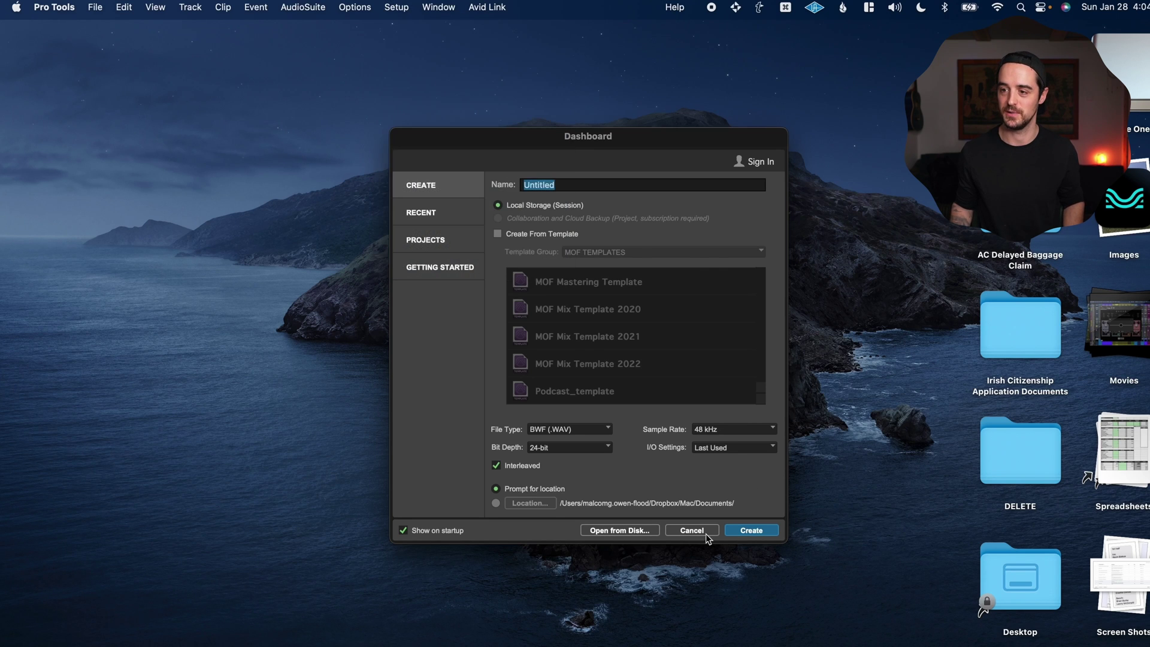
Dismiss the session Dashboard and open the Playback Engine settings with the MixPre-6 II as the device
key(Escape)
click(399, 8)
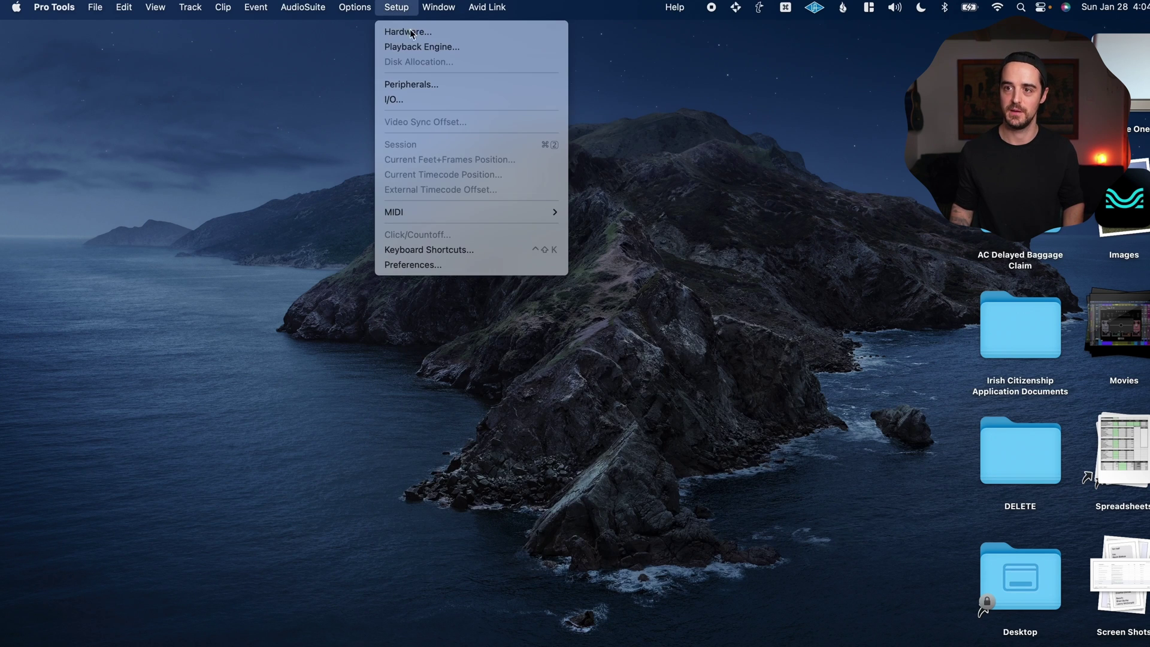
click(422, 48)
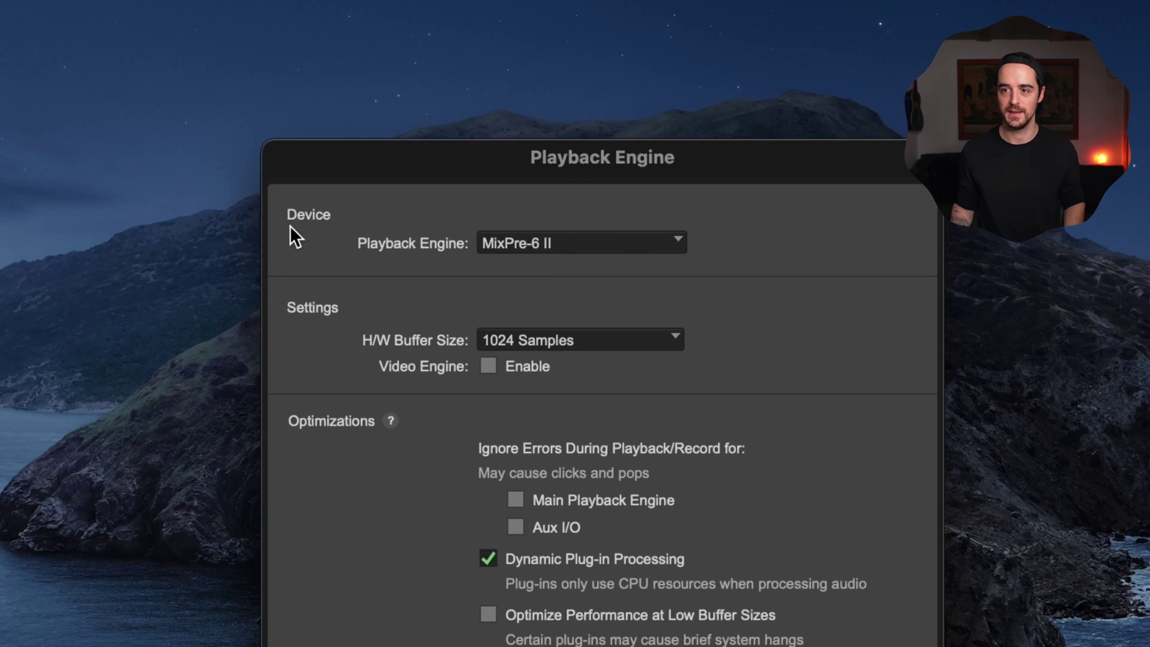
click(552, 242)
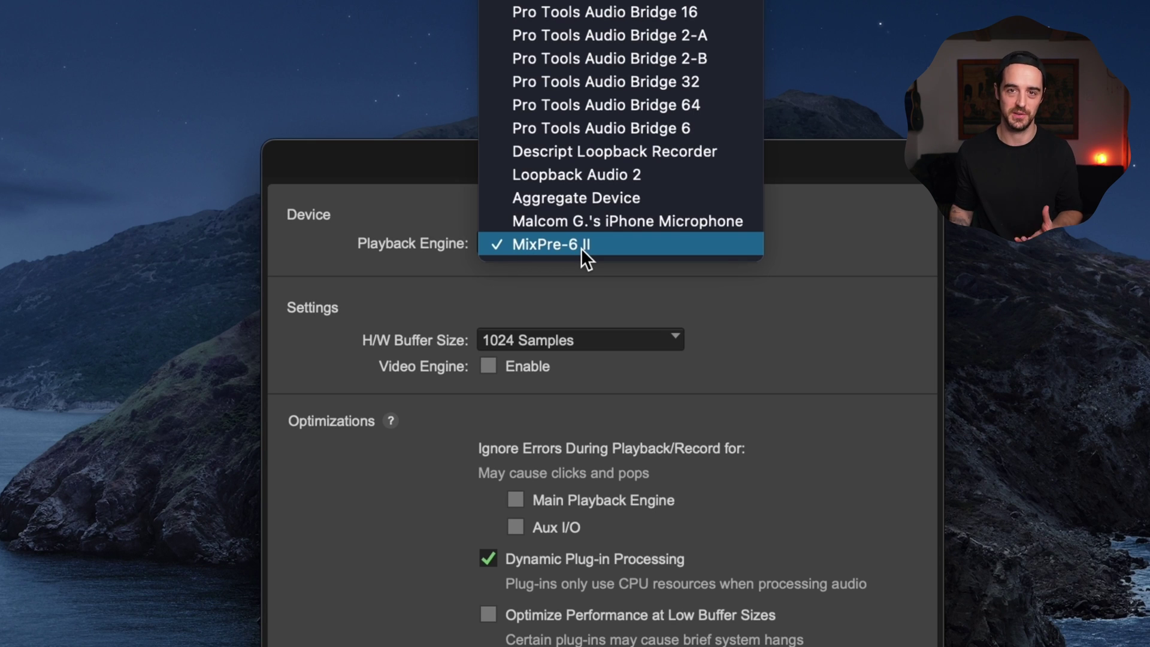
click(346, 243)
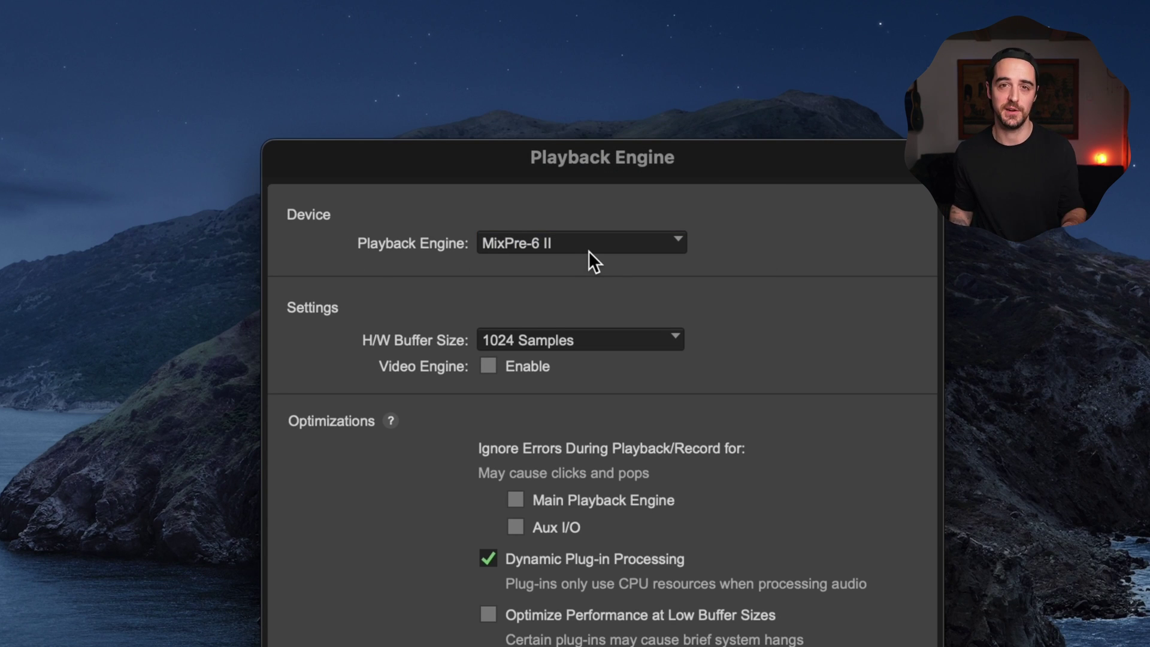
click(593, 248)
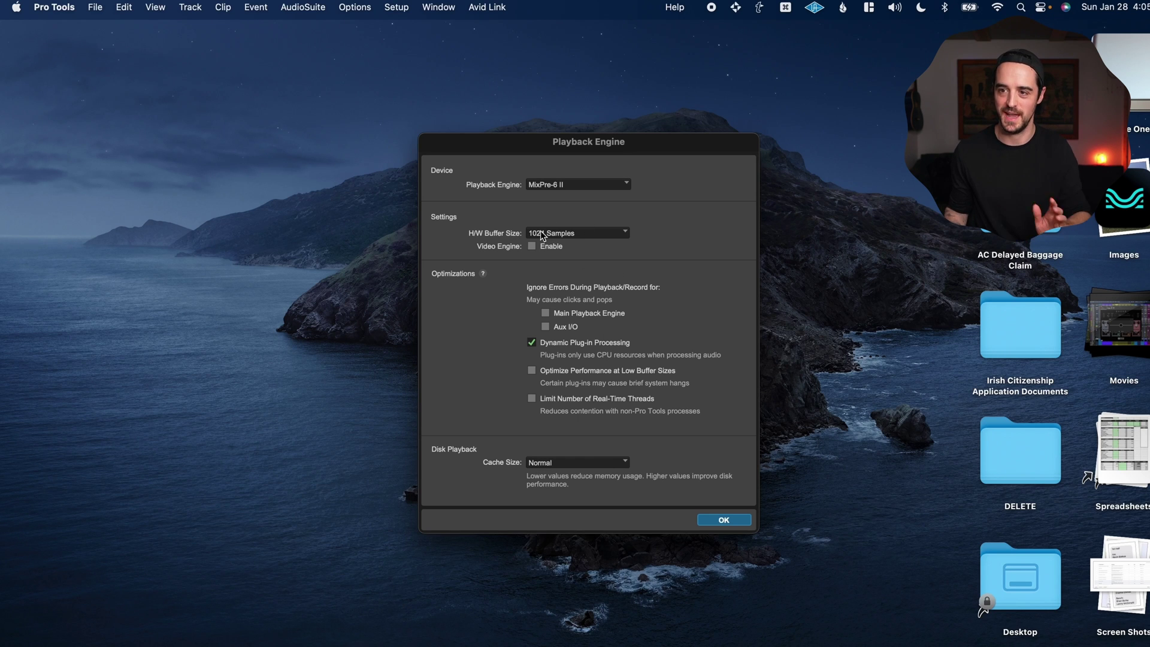
Check the H/W buffer size choices and keep MixPre-6 II selected as the playback engine
click(578, 236)
click(461, 232)
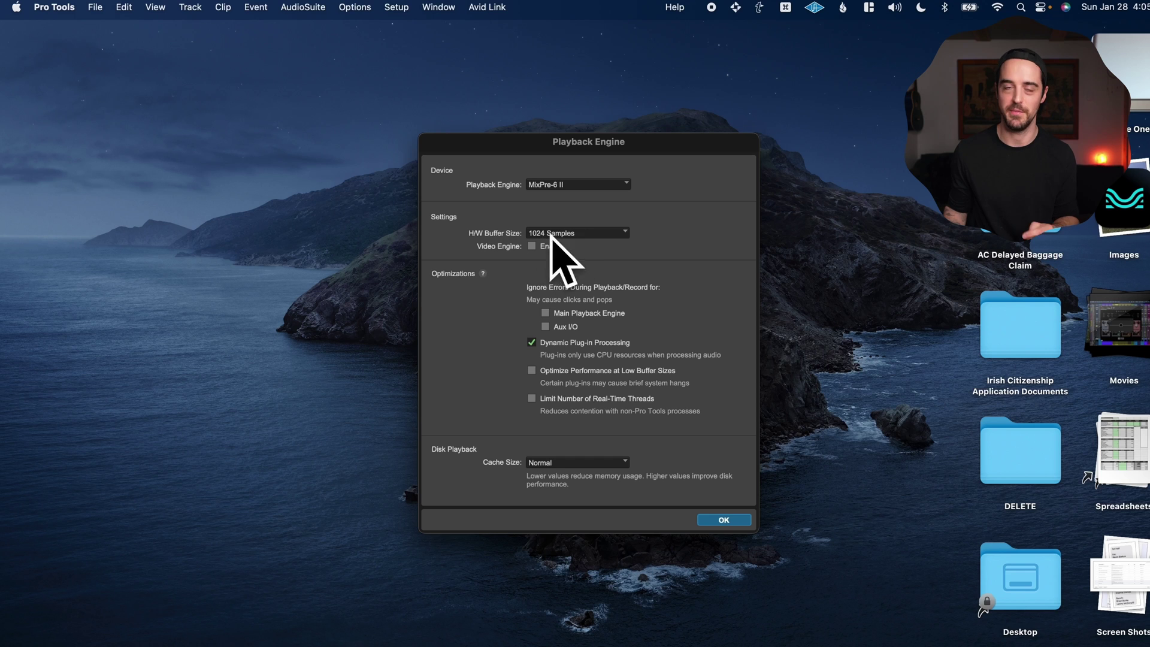
click(580, 186)
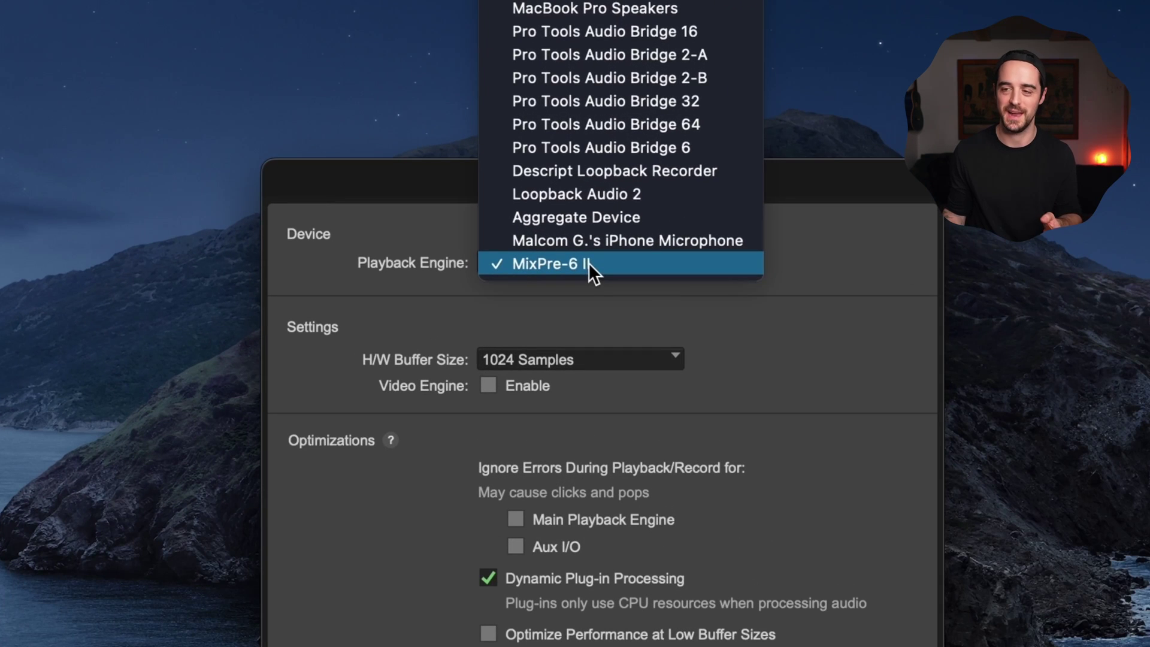
click(603, 269)
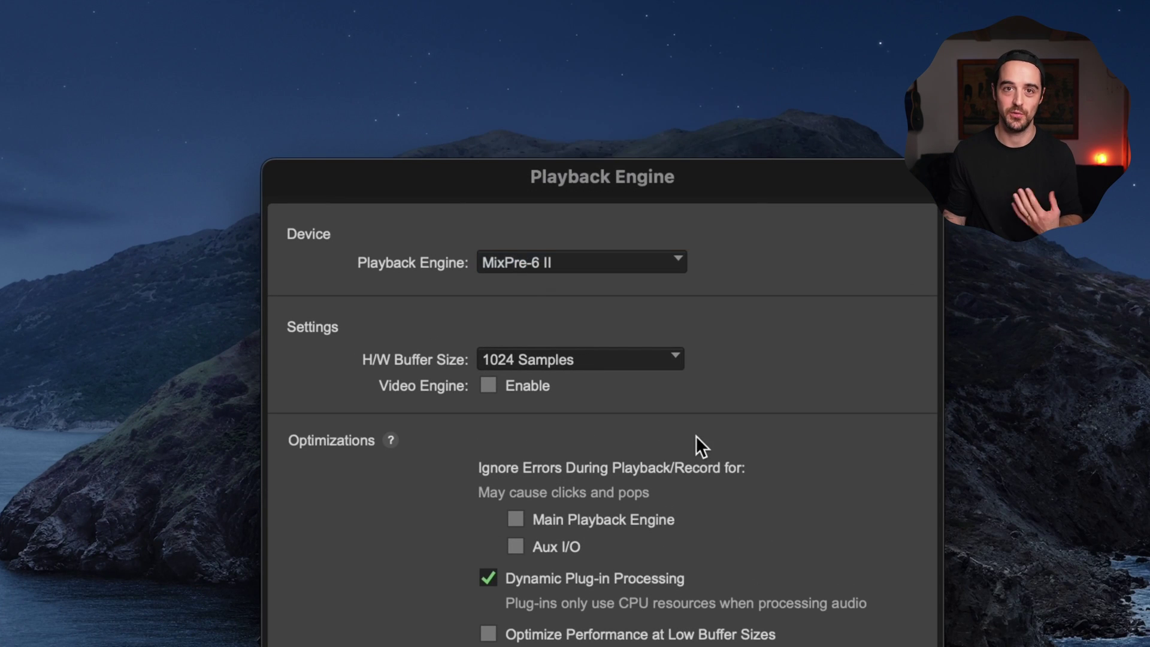
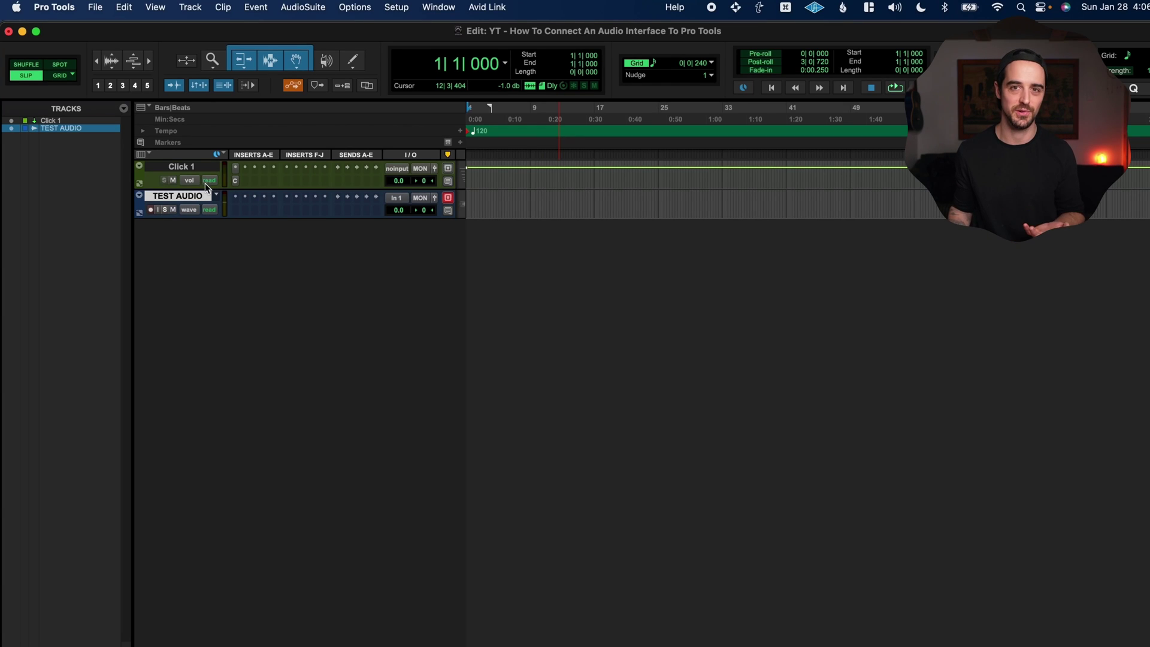
Select the Click 1 track and play the session to test the metronome through the interface
click(206, 167)
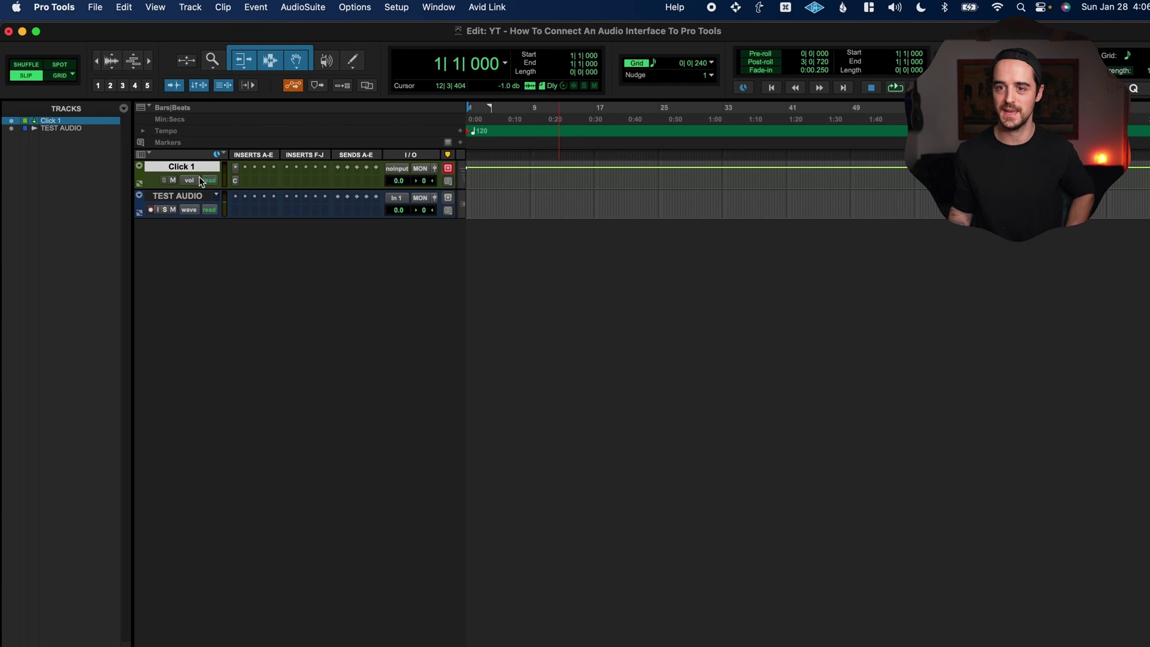
key(space)
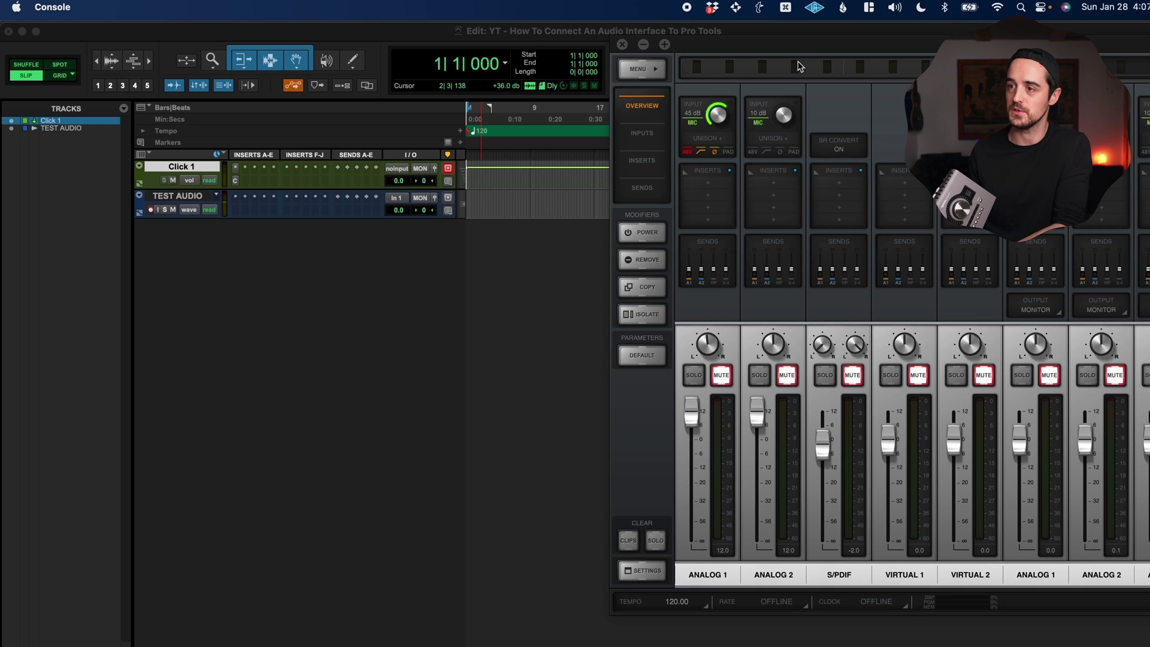
Move the Console mixer window so its output and monitor controls come into view
drag(804, 48, 220, 53)
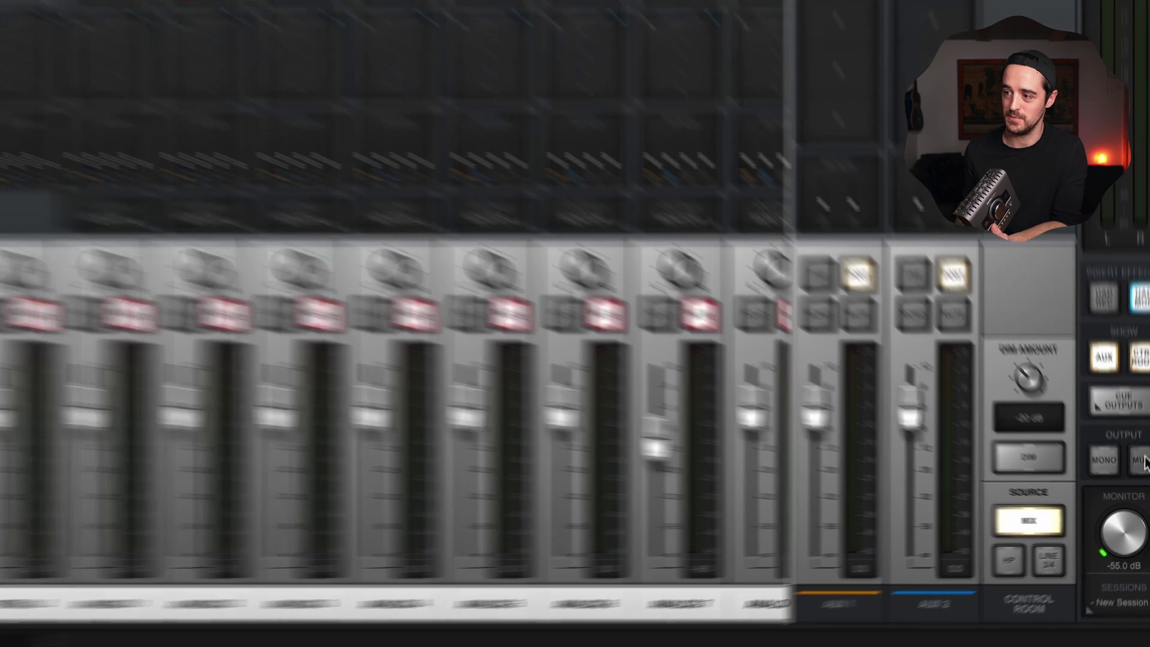
click(1141, 486)
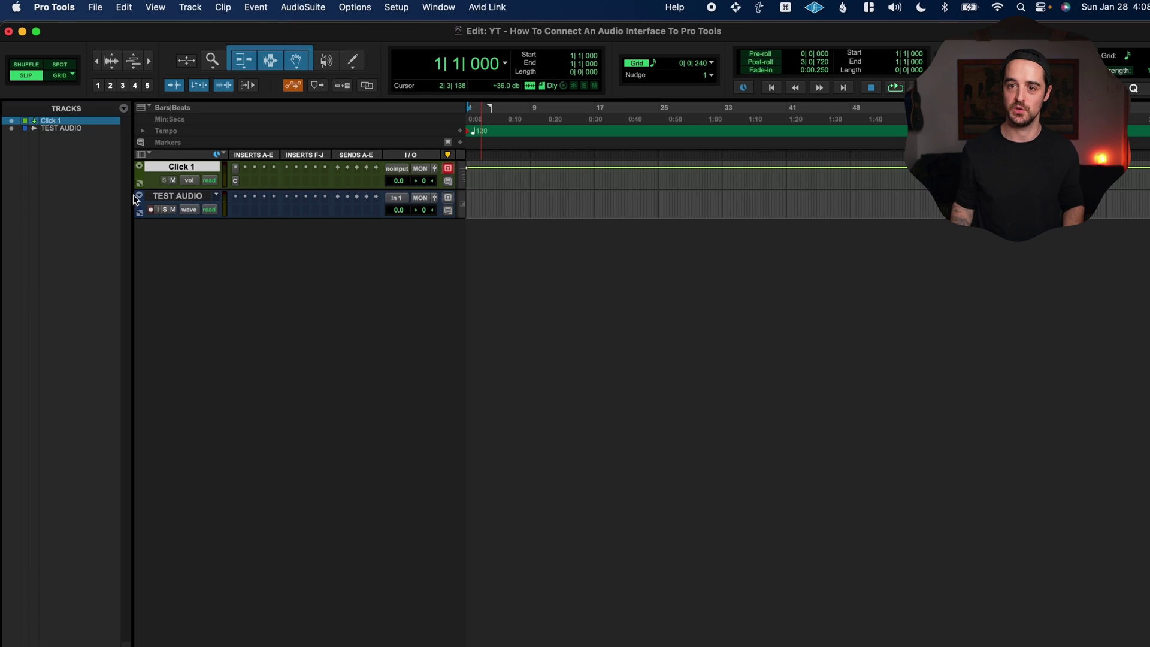
Assign In 1 (Mono) as the TEST AUDIO track's input and record a test take from the session start
click(182, 198)
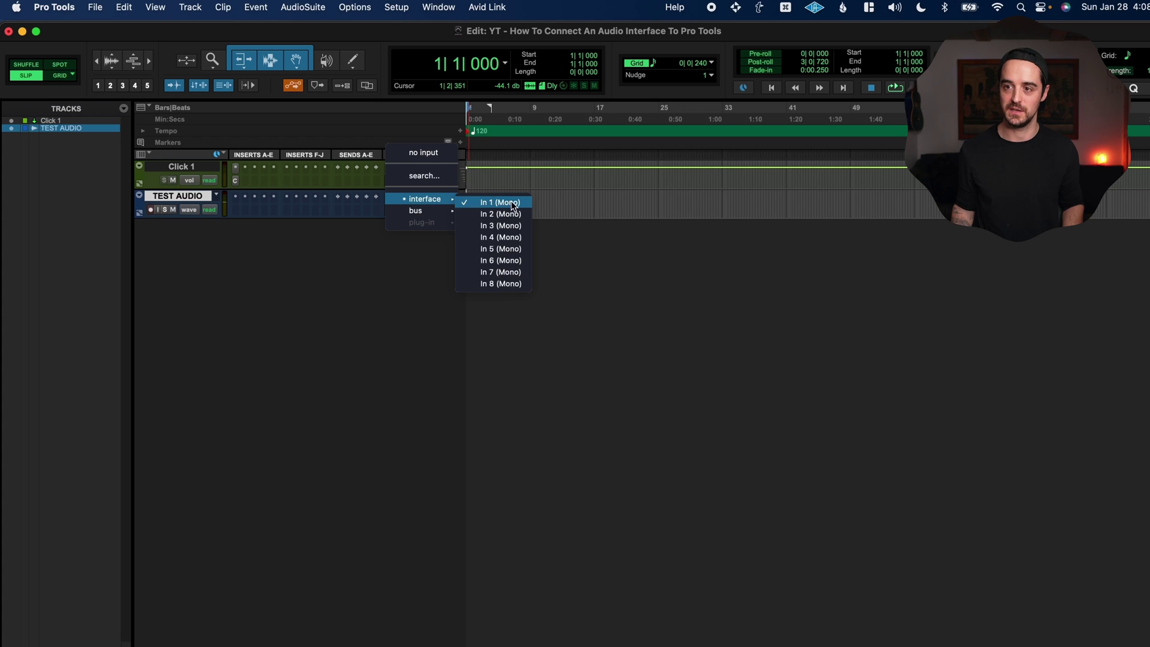
click(510, 204)
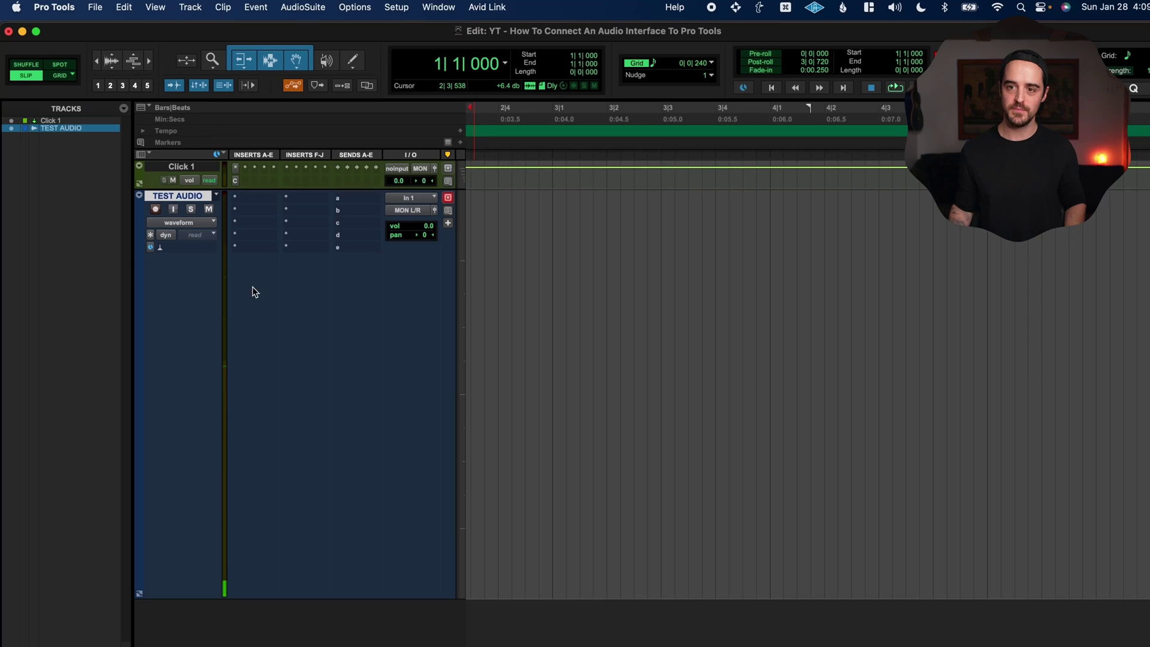
key(Return)
key(super+space)
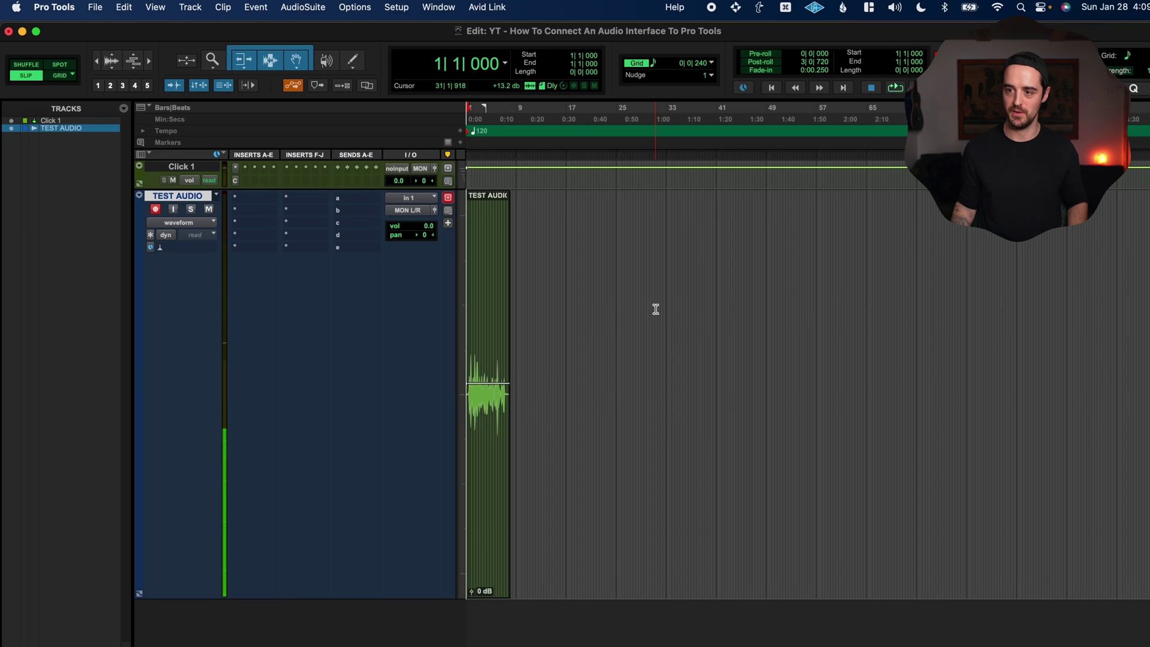
Play back the recorded TEST AUDIO clip from just before its first sound, then stop playback
key(super+])
key(super+])
key(super+])
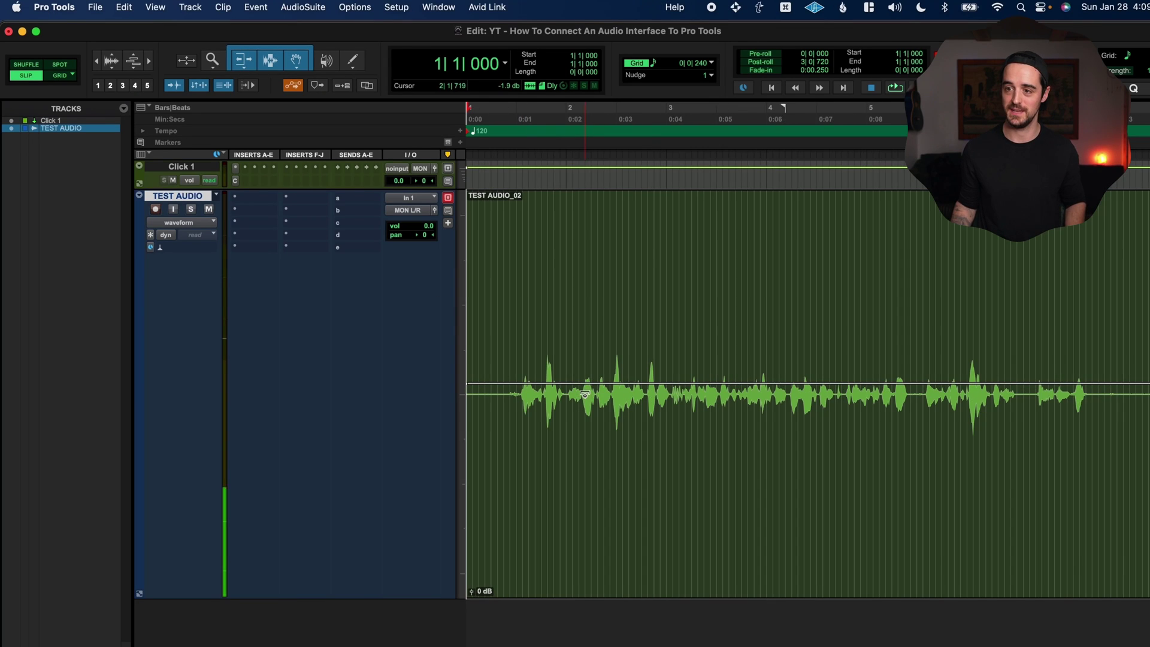
click(519, 294)
key(space)
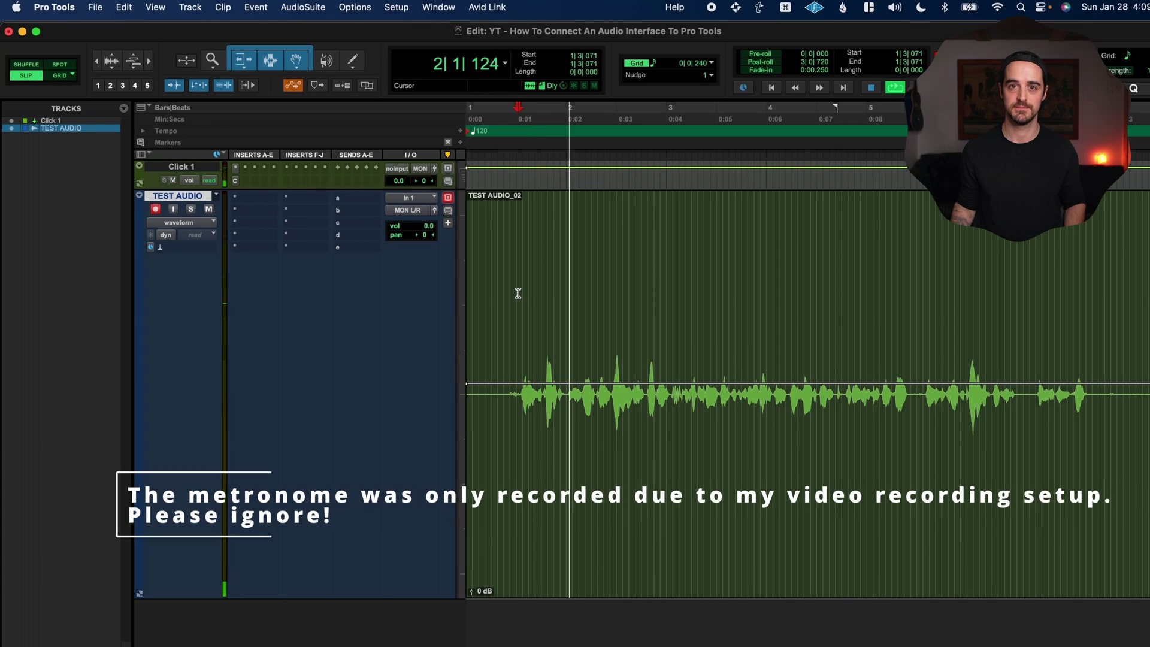
key(space)
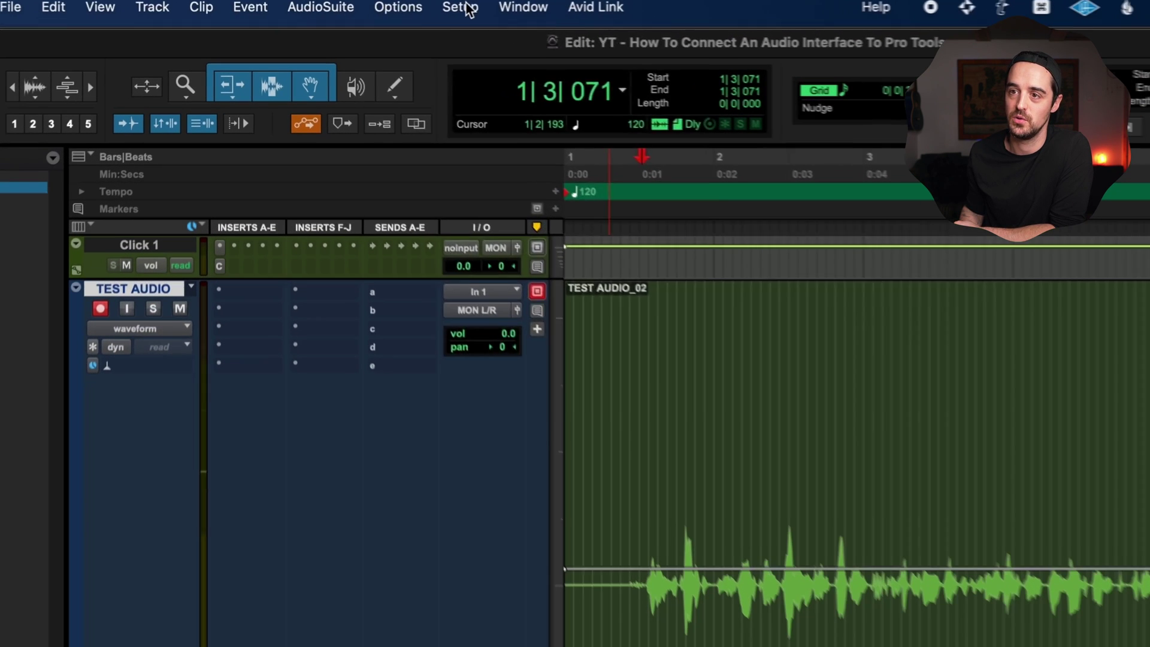
Open the I/O Setup to view the session's input paths
click(382, 8)
click(482, 157)
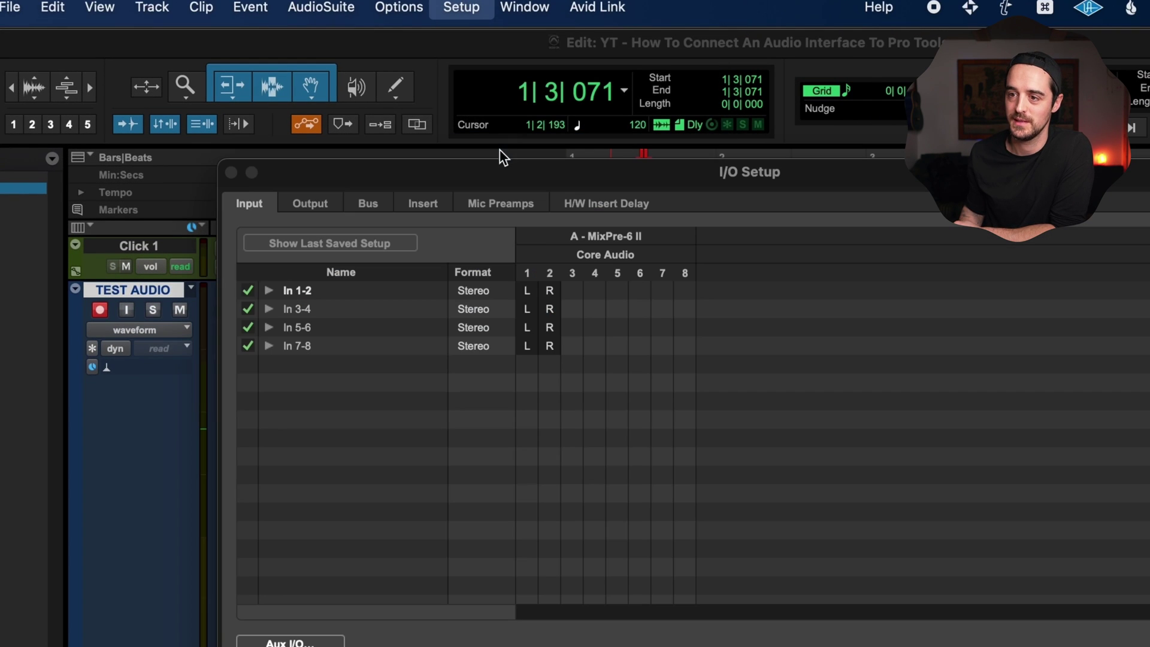
Review the I/O Setup's output, bus, insert, mic preamp and hardware insert delay settings, returning to the output paths
click(310, 204)
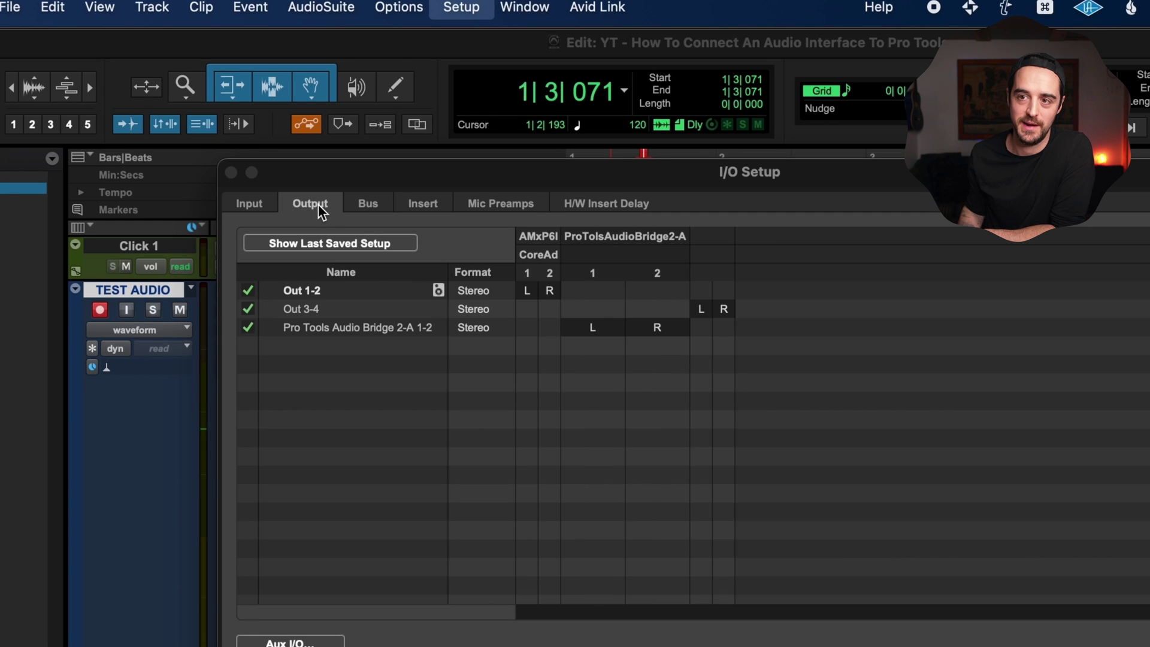
click(370, 205)
click(423, 204)
click(497, 204)
click(593, 204)
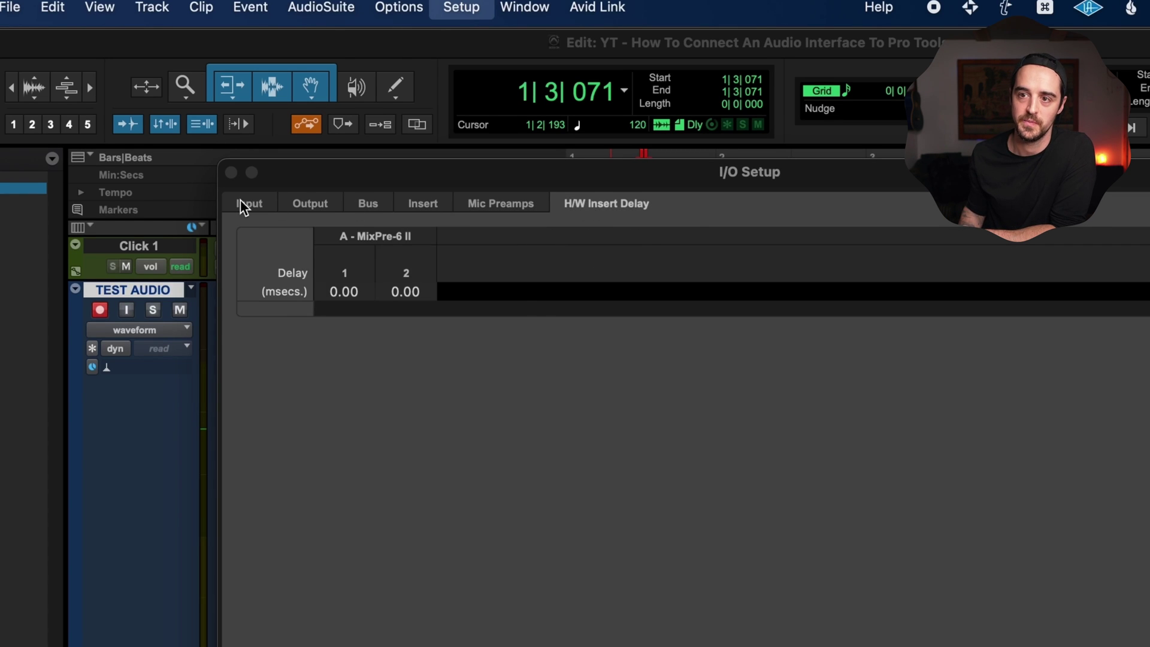
click(243, 206)
click(319, 207)
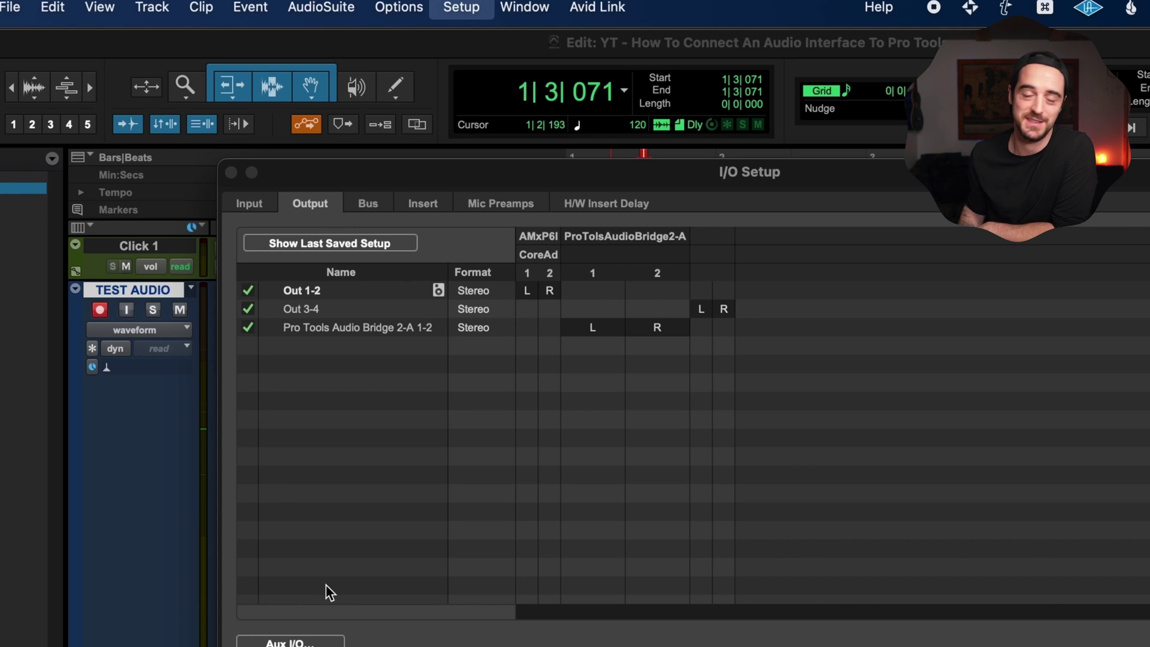
Inspect the mono sub-paths of In 1-2 in the I/O Setup, and choose In 1 (Mono) as the TEST AUDIO track's input
click(258, 207)
click(269, 290)
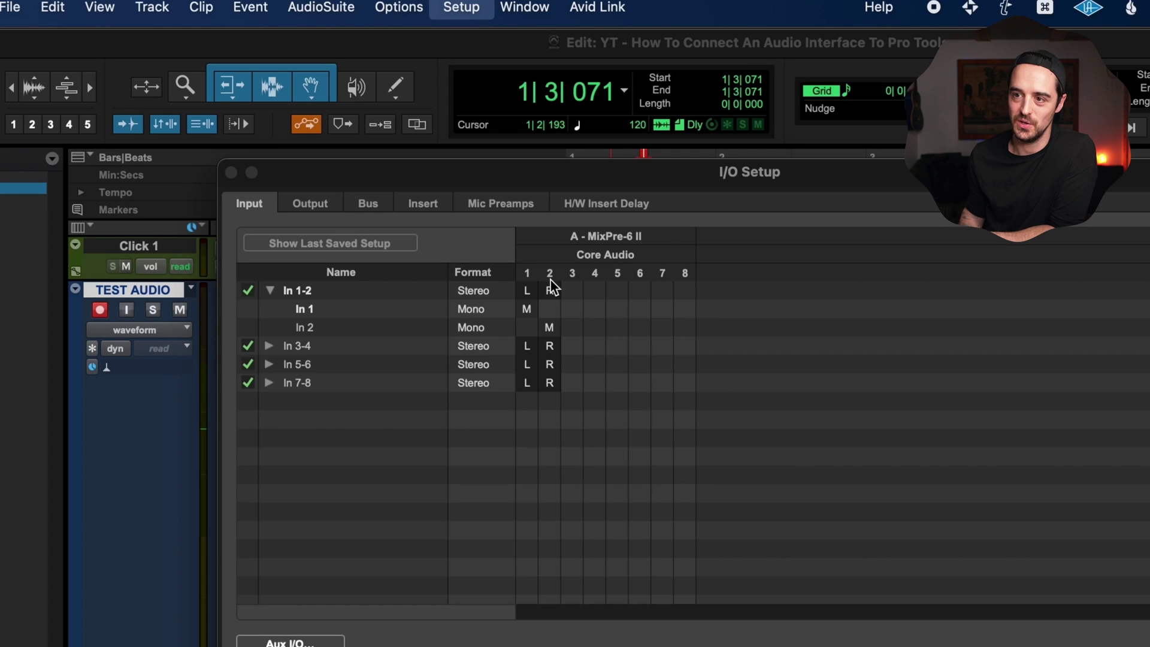
click(270, 290)
click(270, 291)
click(270, 290)
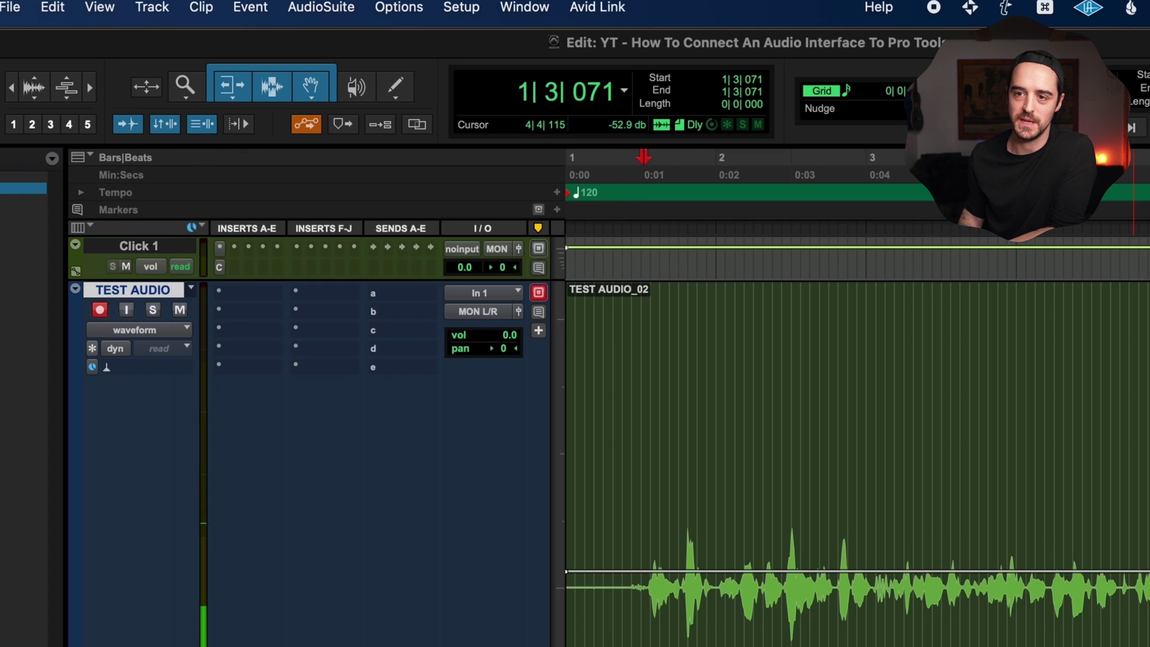
click(495, 289)
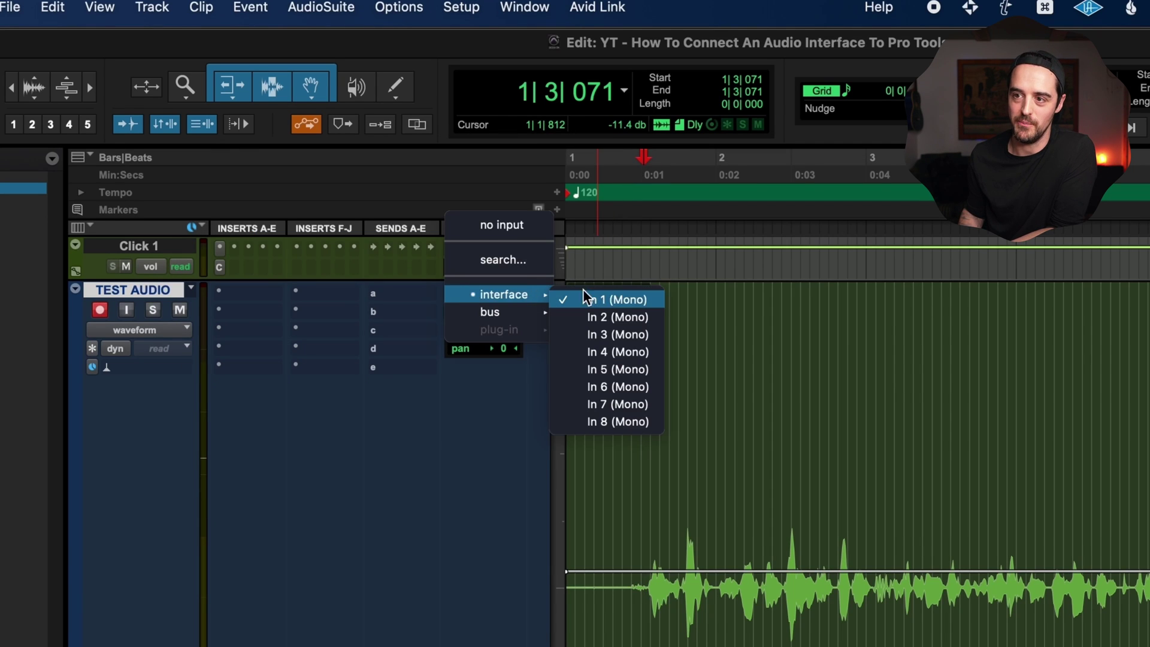
click(621, 304)
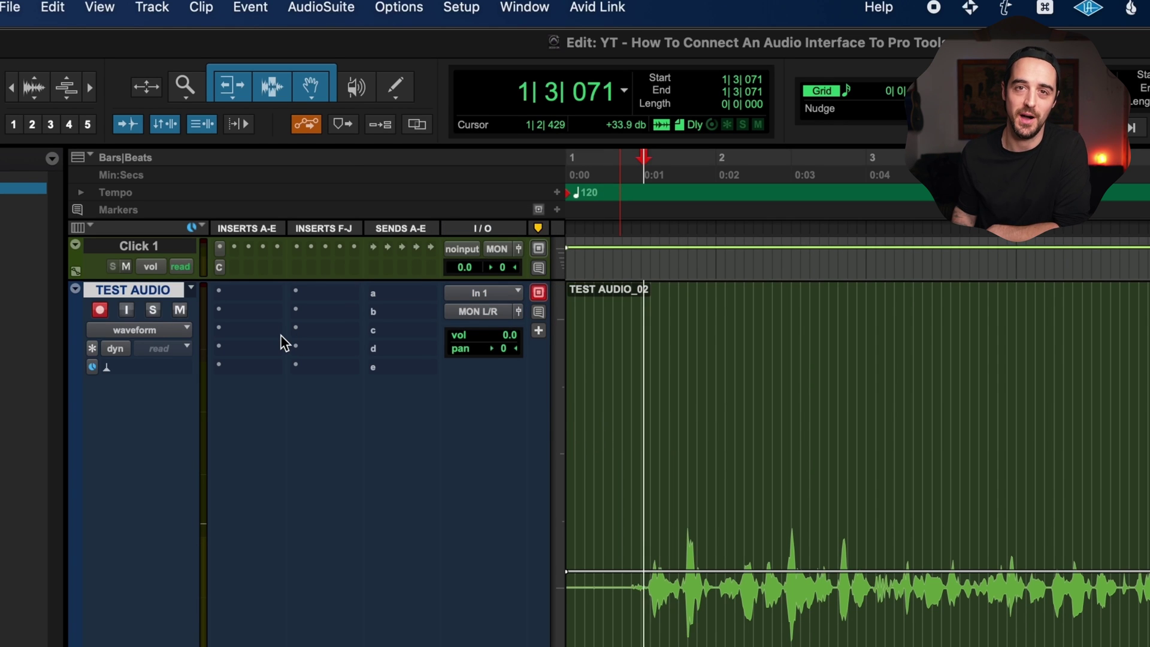
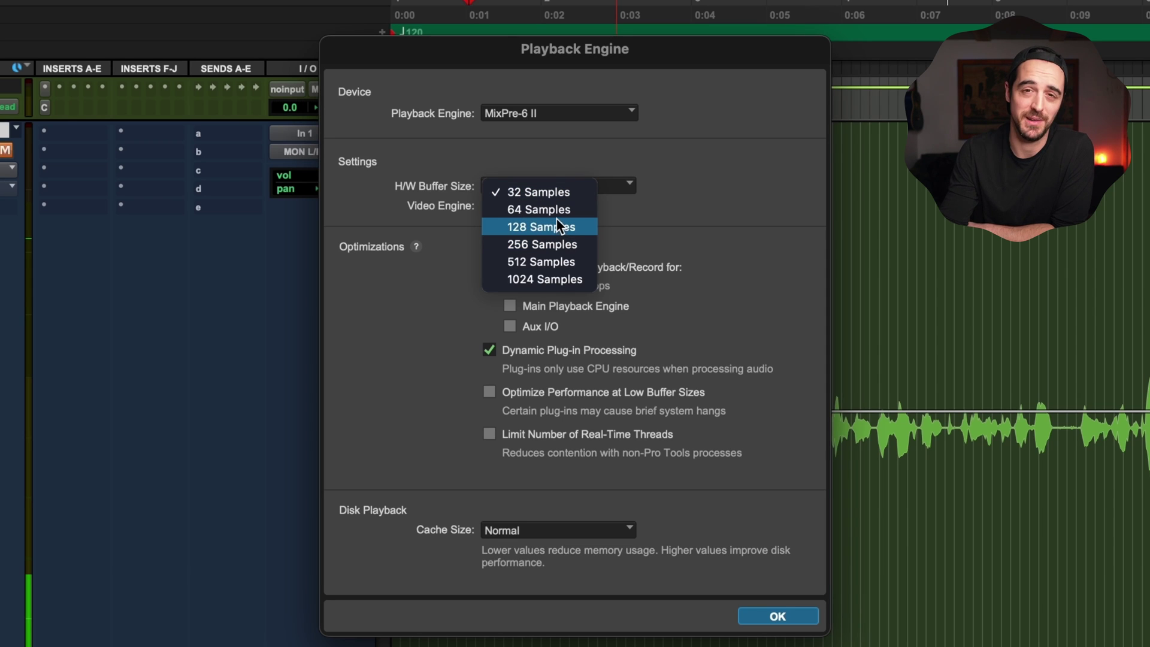
Set the Playback Engine's H/W buffer size to 1024 samples
click(547, 188)
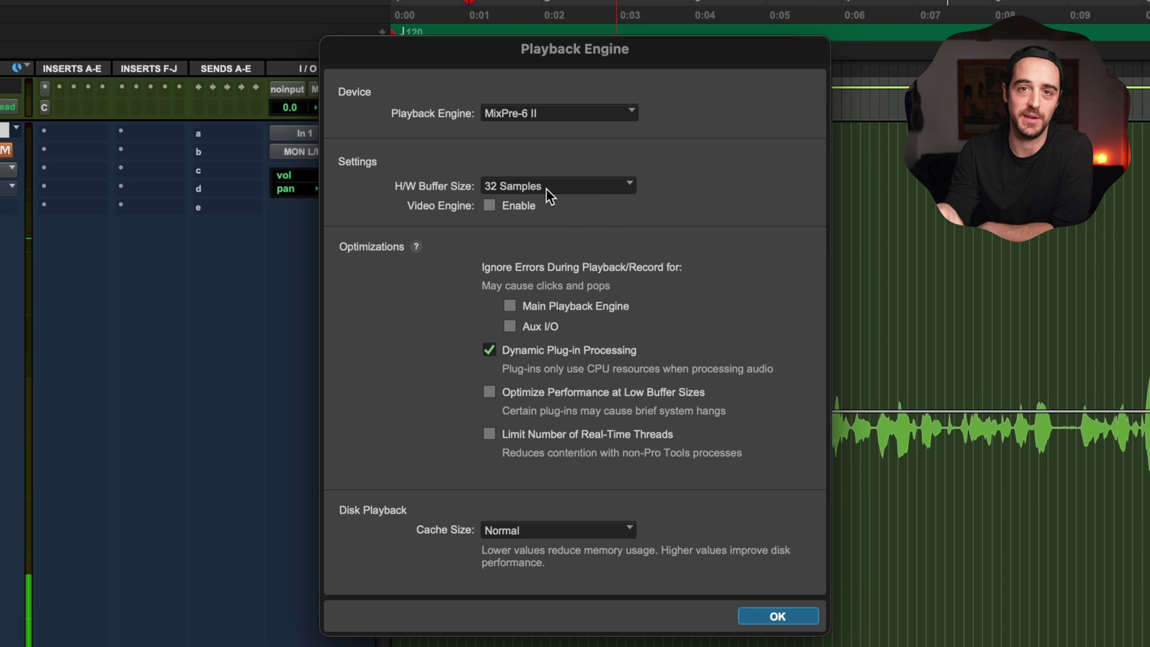
click(547, 190)
click(562, 279)
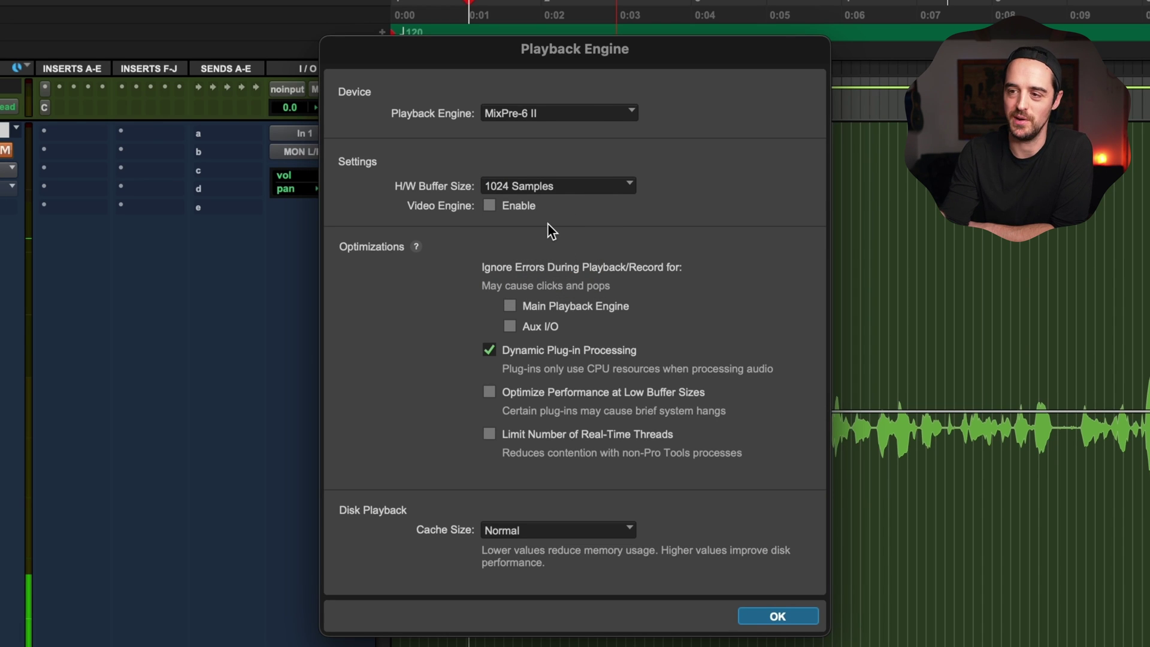
click(546, 187)
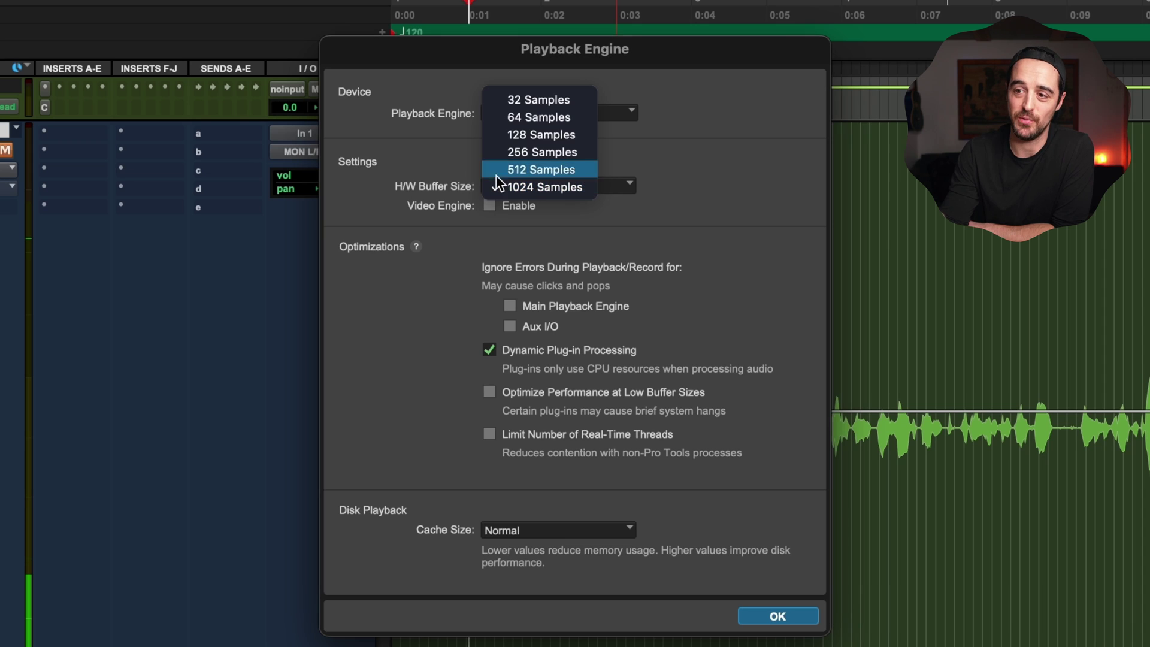
click(516, 186)
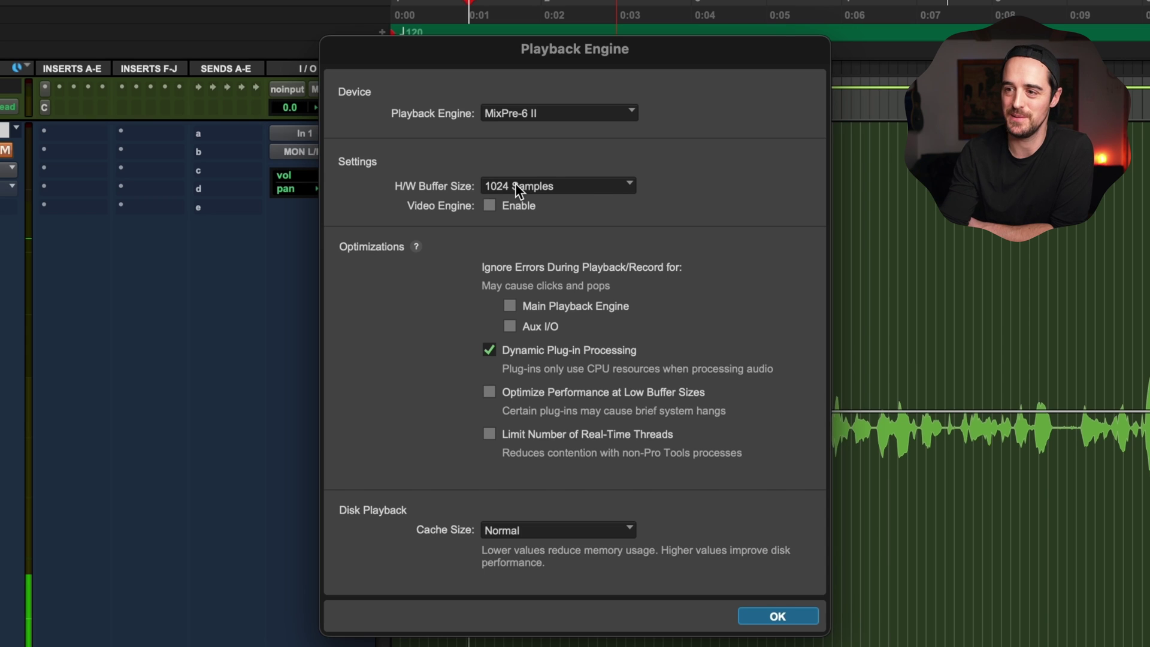
Set the H/W buffer size to 32 samples and keep MixPre-6 II as the playback engine
click(515, 182)
click(537, 99)
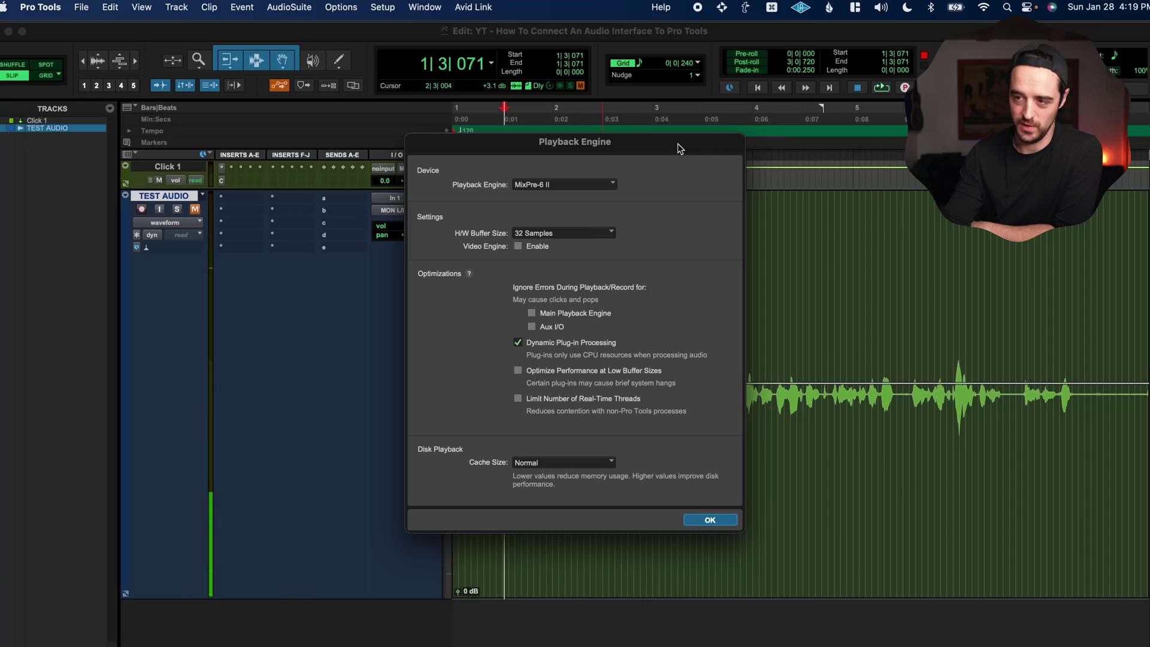
click(554, 185)
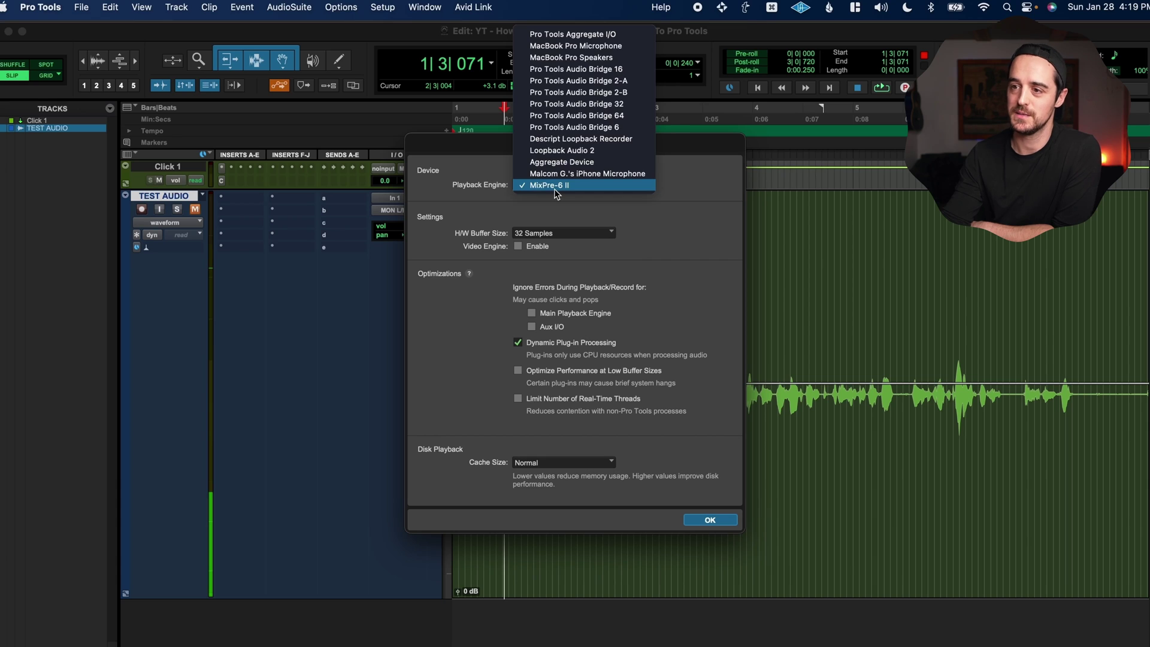
click(554, 188)
click(544, 233)
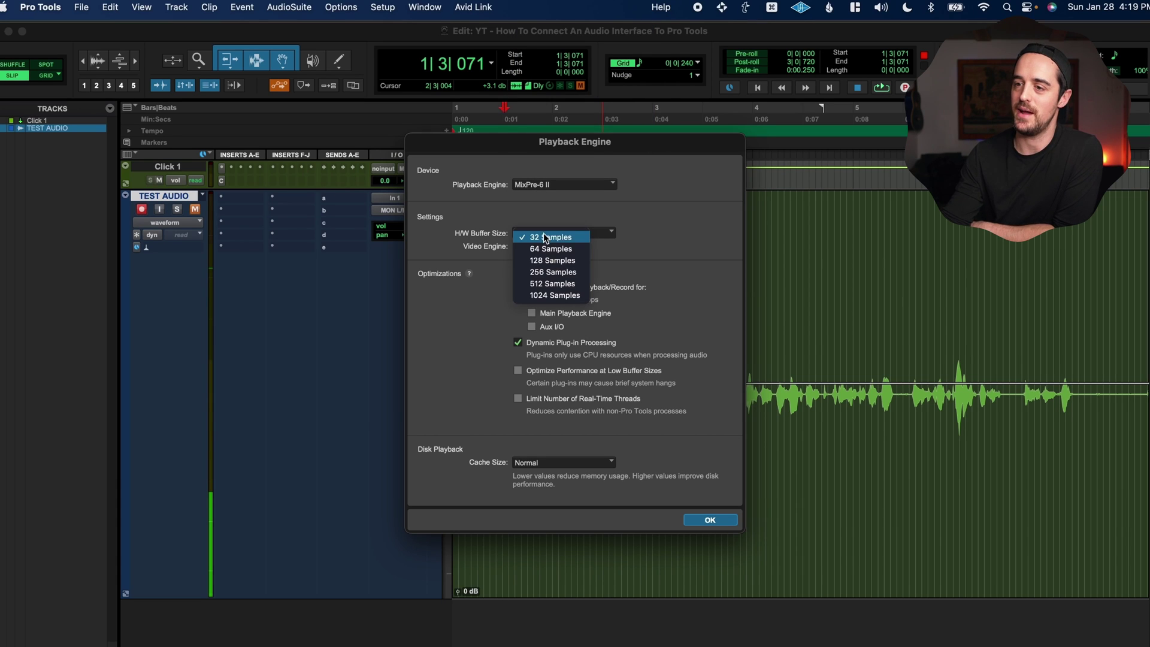
click(554, 238)
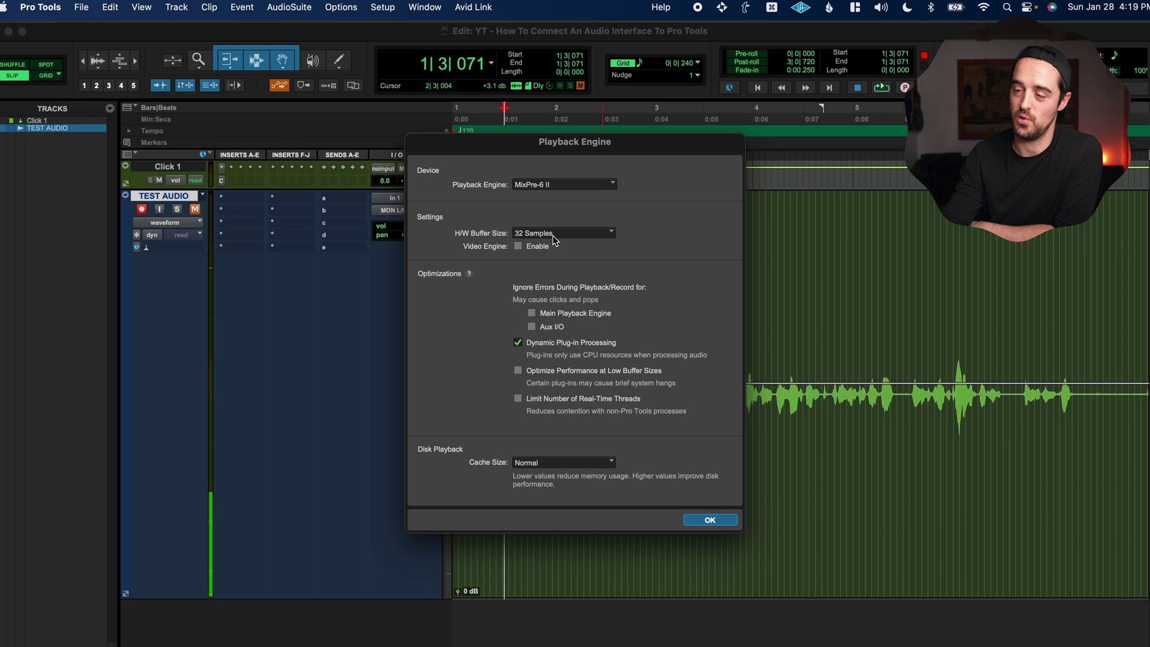
Try an H/W buffer size of 128 samples, followed by 64 samples
click(563, 234)
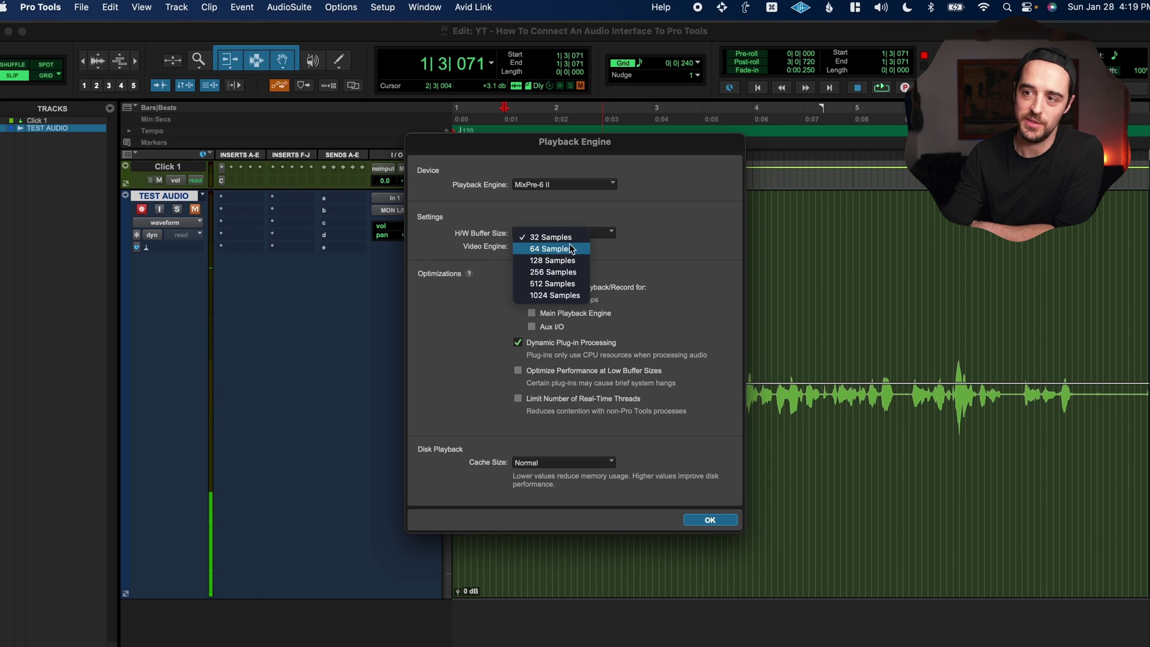
click(570, 248)
click(566, 234)
click(570, 245)
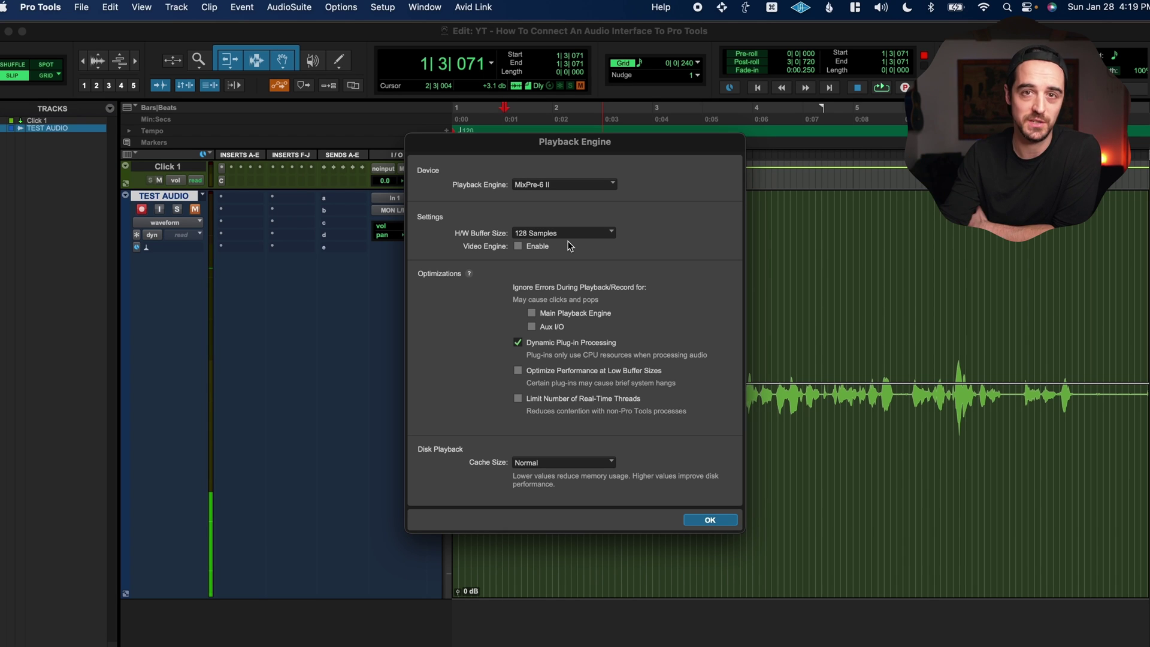
click(571, 235)
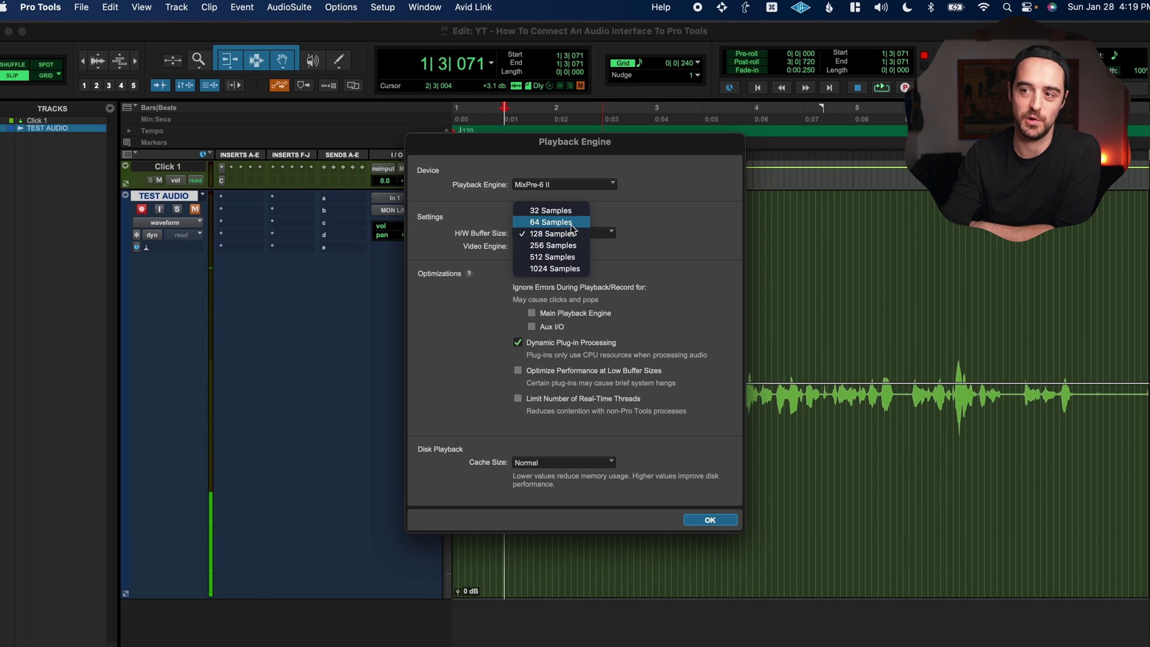
click(571, 228)
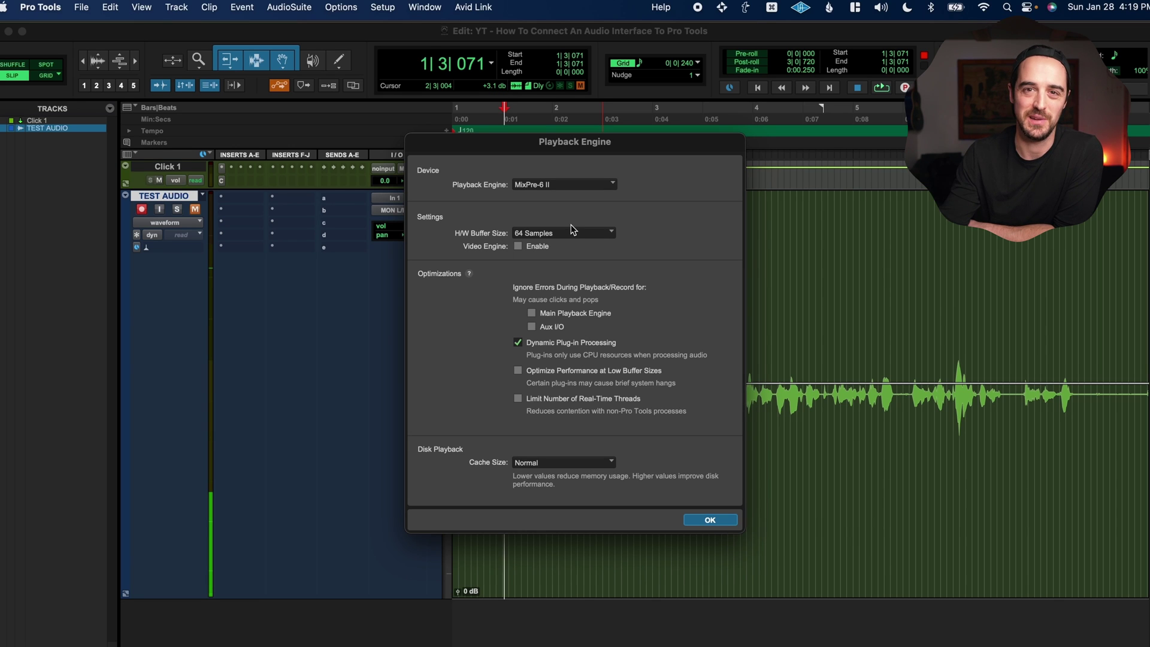
Set the H/W buffer size to 32 samples and apply the Playback Engine settings
click(570, 228)
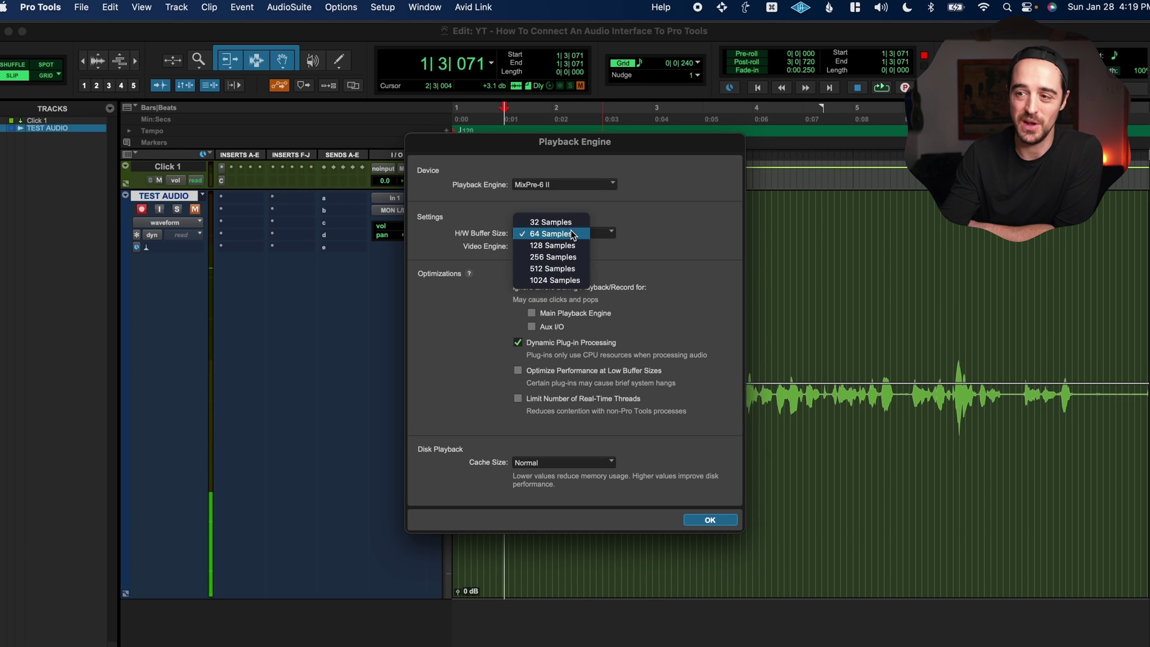
click(568, 220)
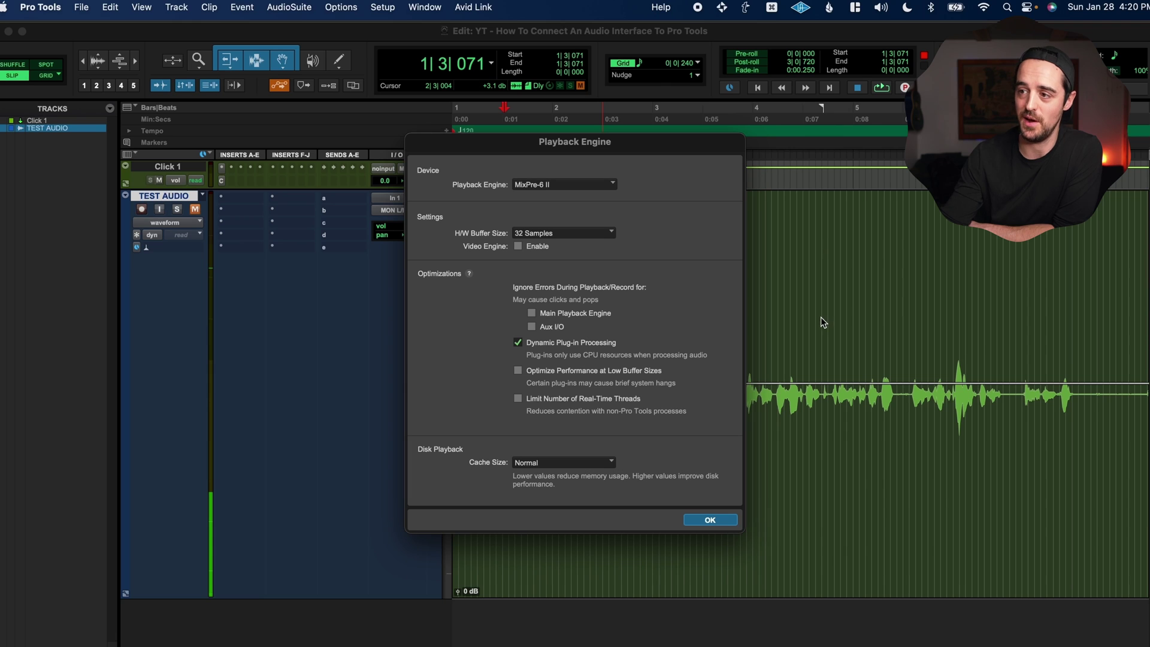
click(704, 521)
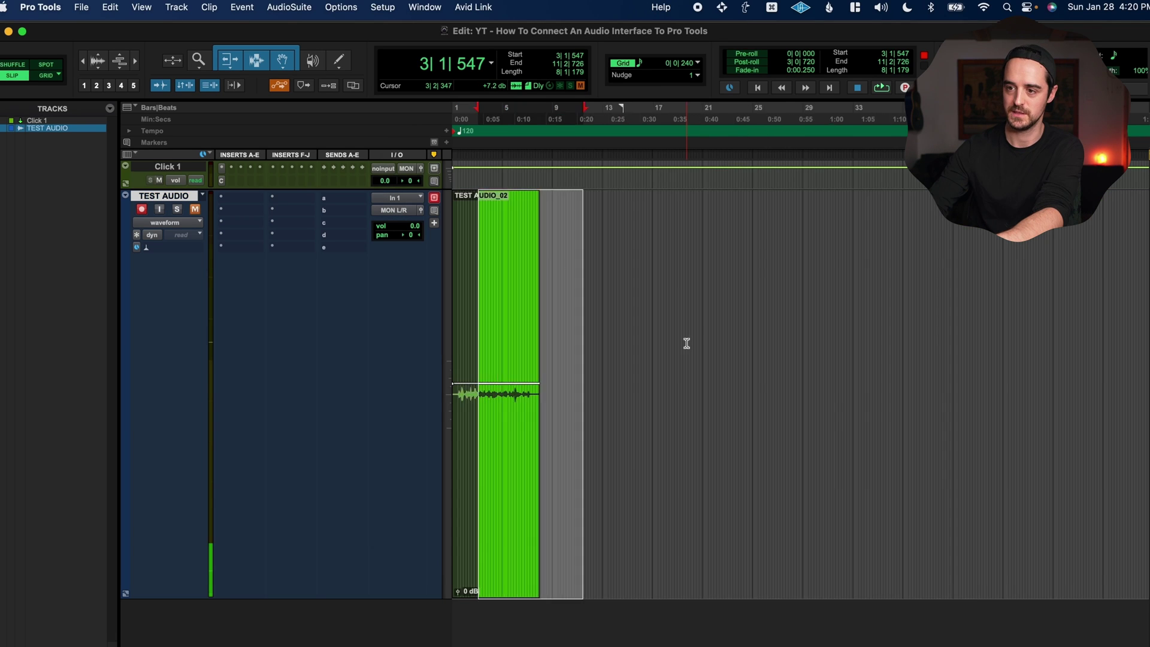
Delete the section of the TEST AUDIO_02 clip from 3|3|304 to about bar 5, leaving a gap between two clips
key(super+])
drag(580, 330, 649, 307)
key(Delete)
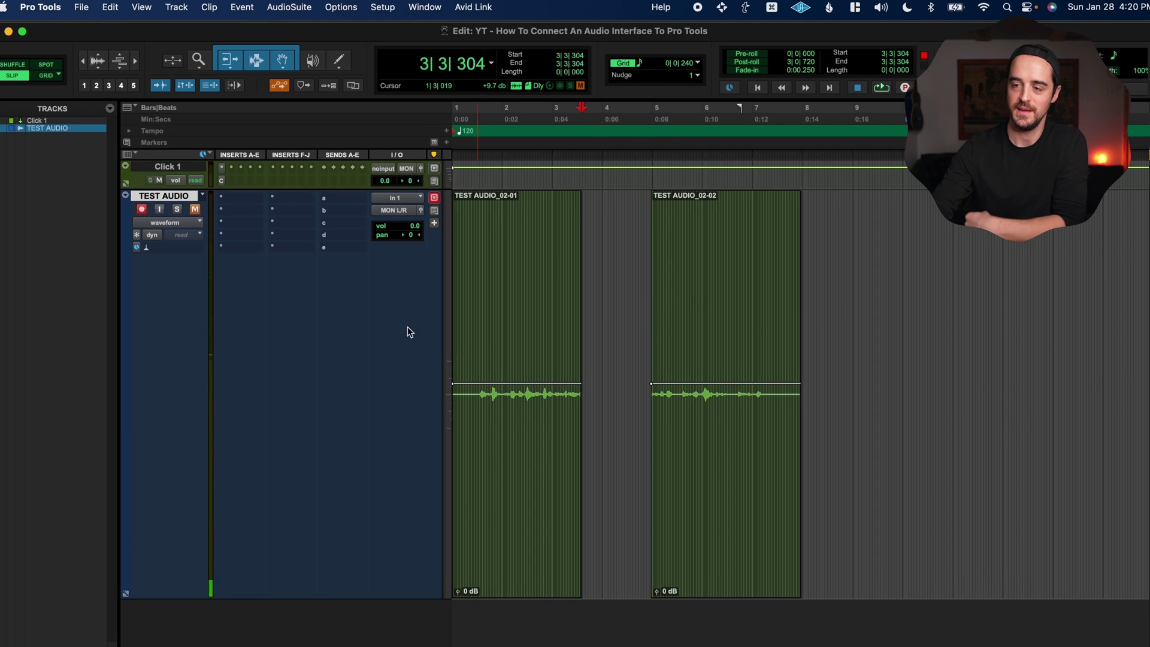
Insert the AmplifdInstP plug-in in the TEST AUDIO track's second insert slot
click(278, 210)
mouse_move(278, 211)
click(371, 214)
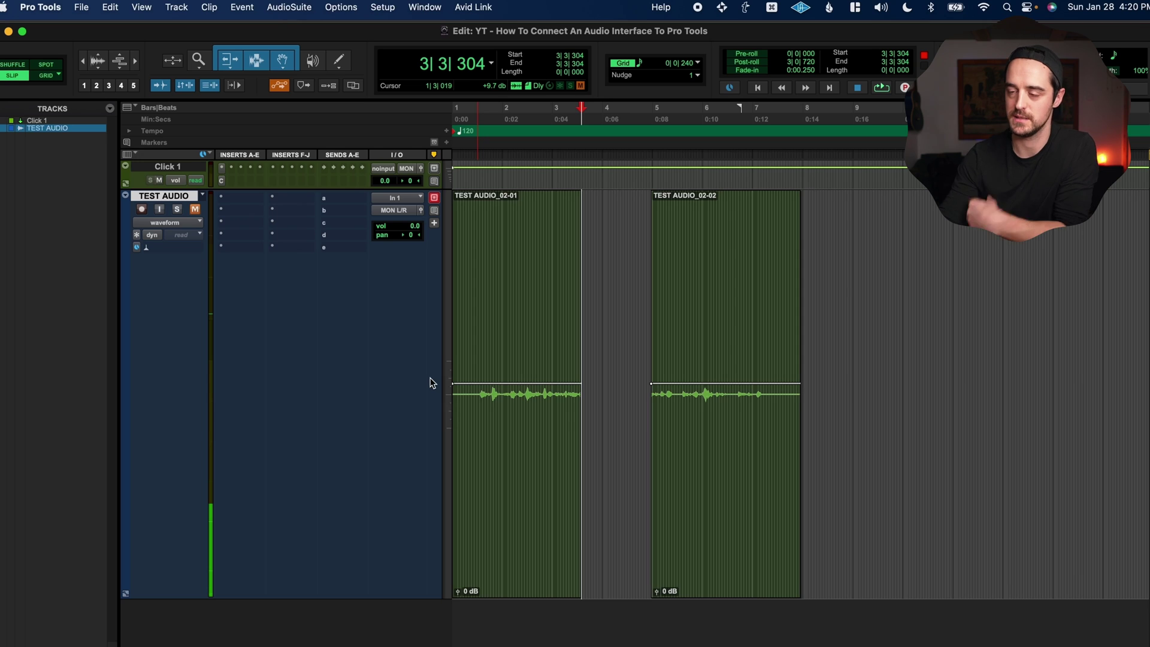
Select the first TEST AUDIO clip and the empty gap after it in turn to compare where the plug-in processes audio
double_click(470, 264)
drag(469, 264, 574, 266)
click(534, 474)
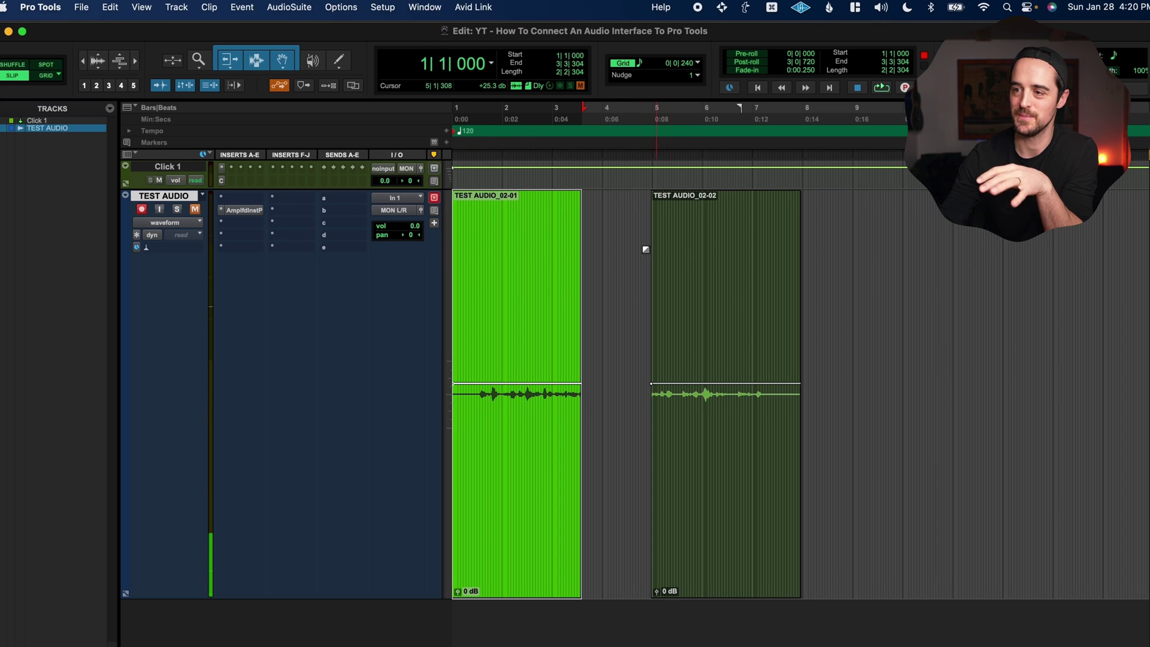
click(590, 255)
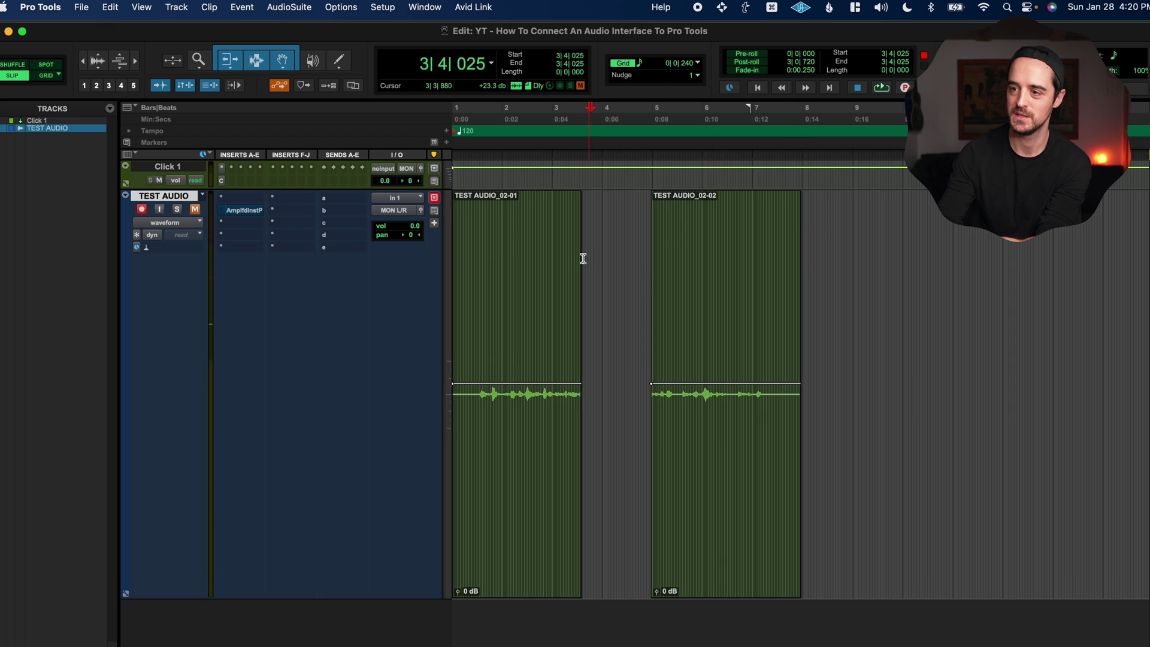
drag(591, 256, 645, 261)
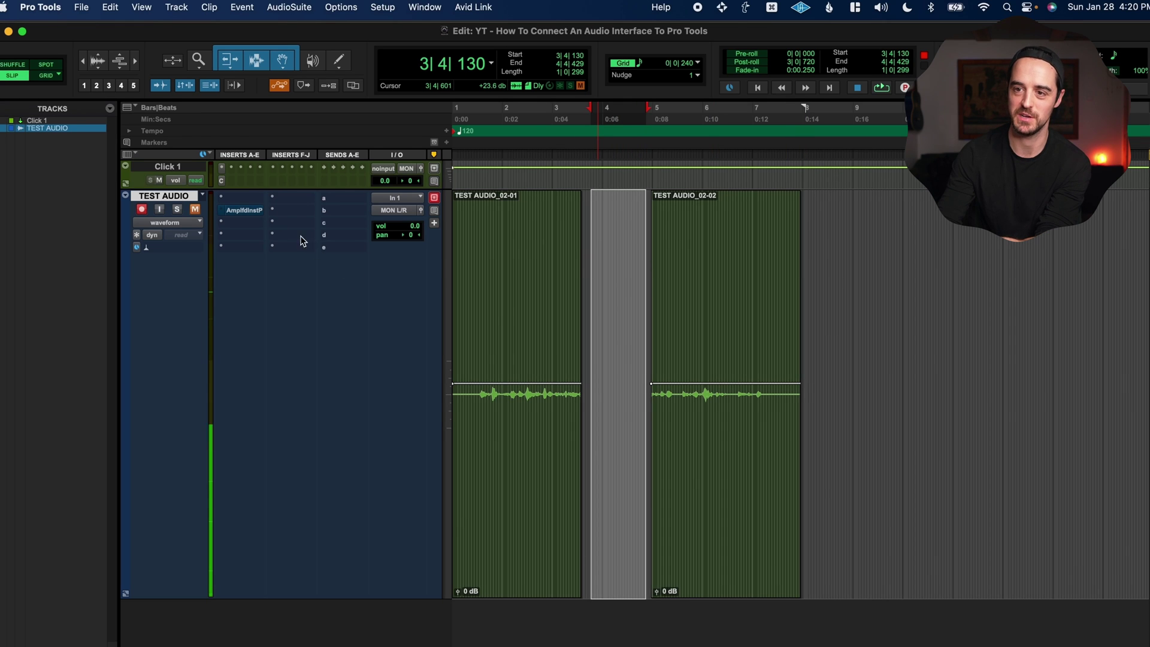
click(512, 404)
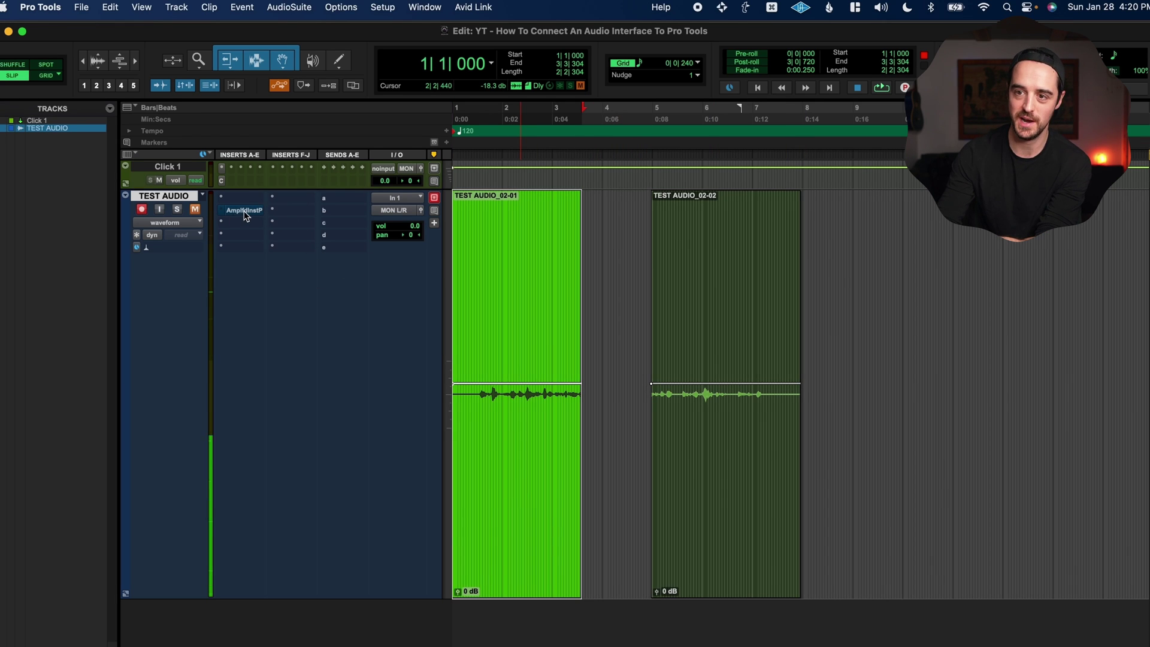
drag(590, 296, 639, 301)
Open the Playback Engine settings
click(425, 7)
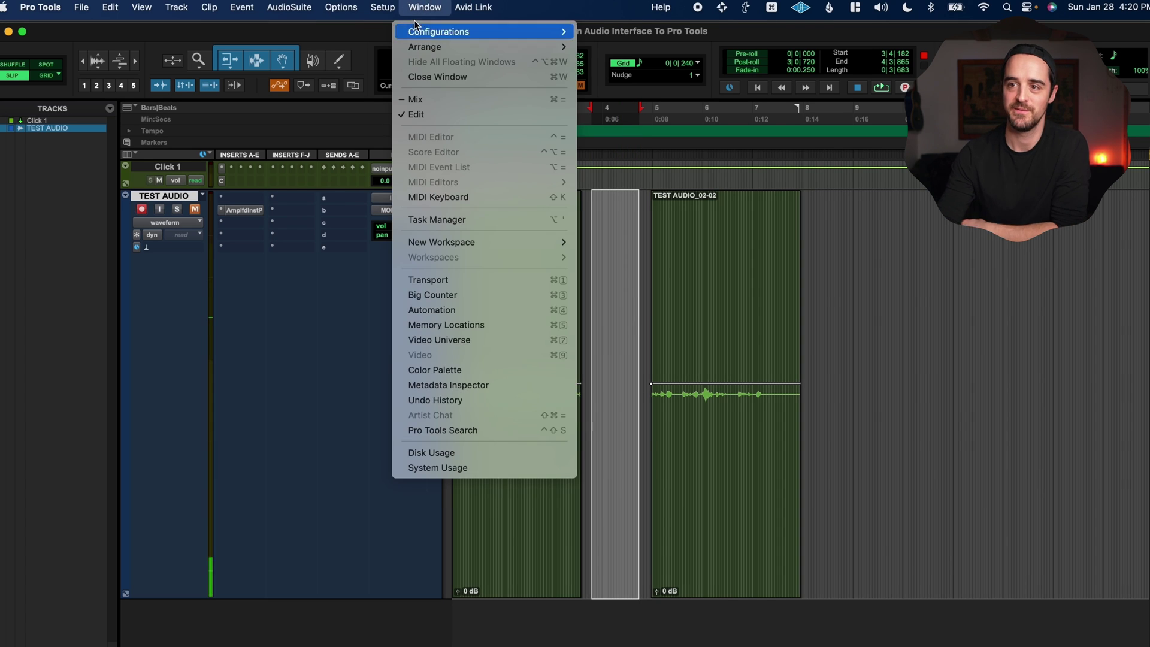
mouse_move(382, 7)
click(394, 47)
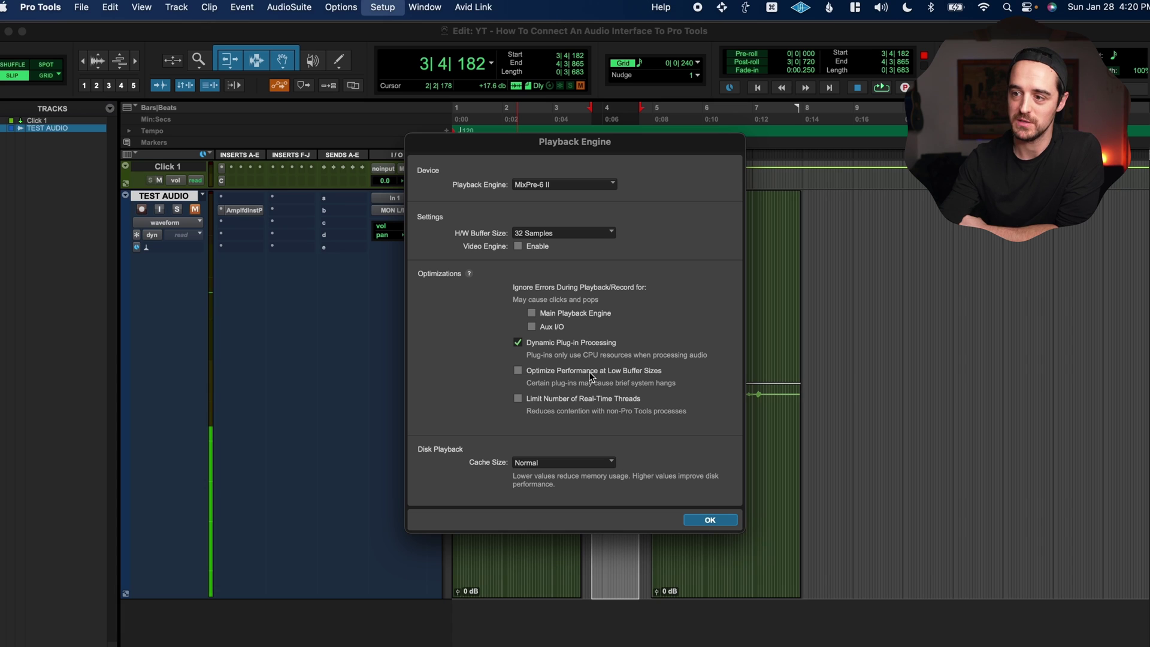
Enable Optimize Performance at Low Buffer Sizes and view the H/W buffer size options
click(542, 370)
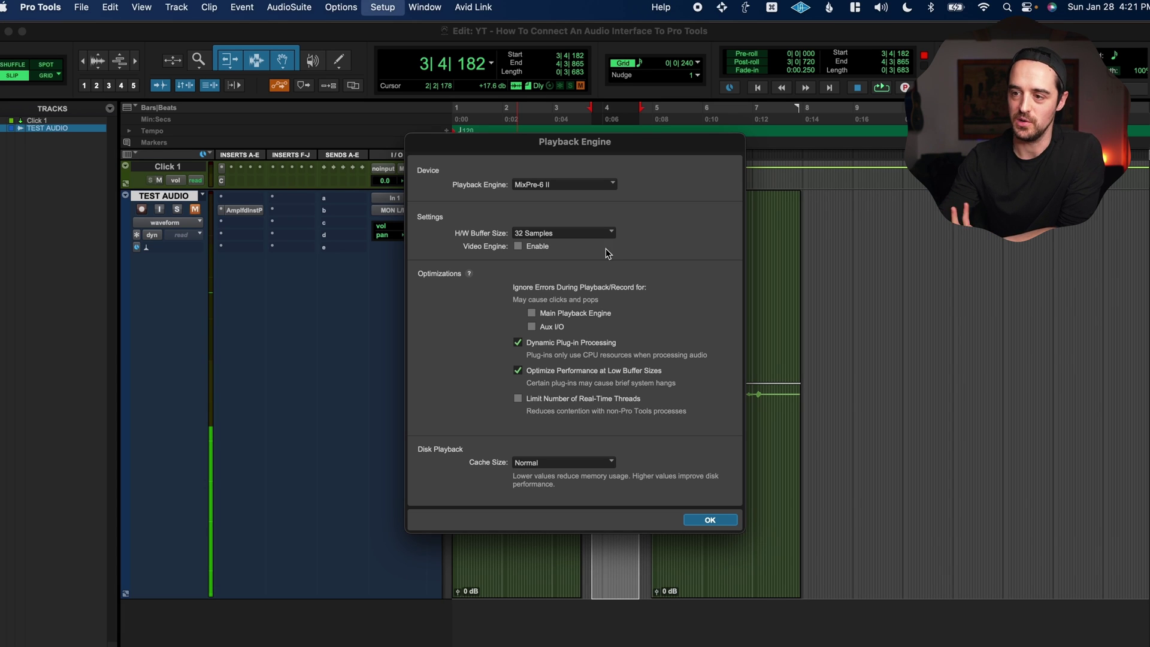
click(593, 233)
click(771, 236)
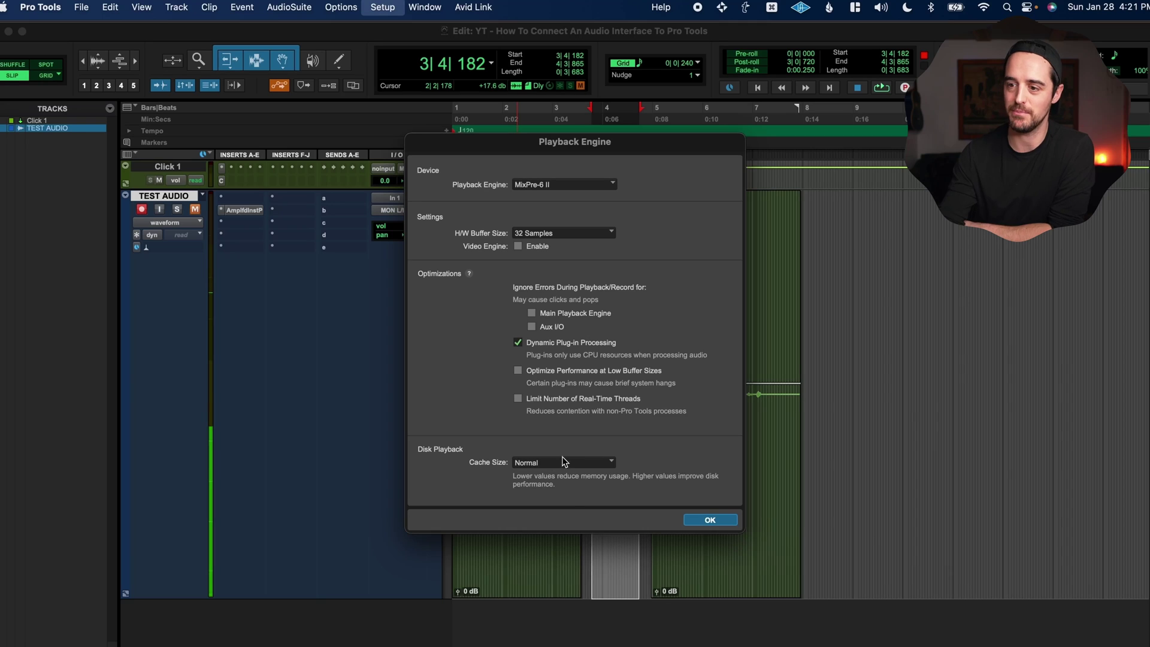
Check the disk playback cache size and H/W buffer size options, keeping Normal and 32 samples
click(561, 462)
click(557, 463)
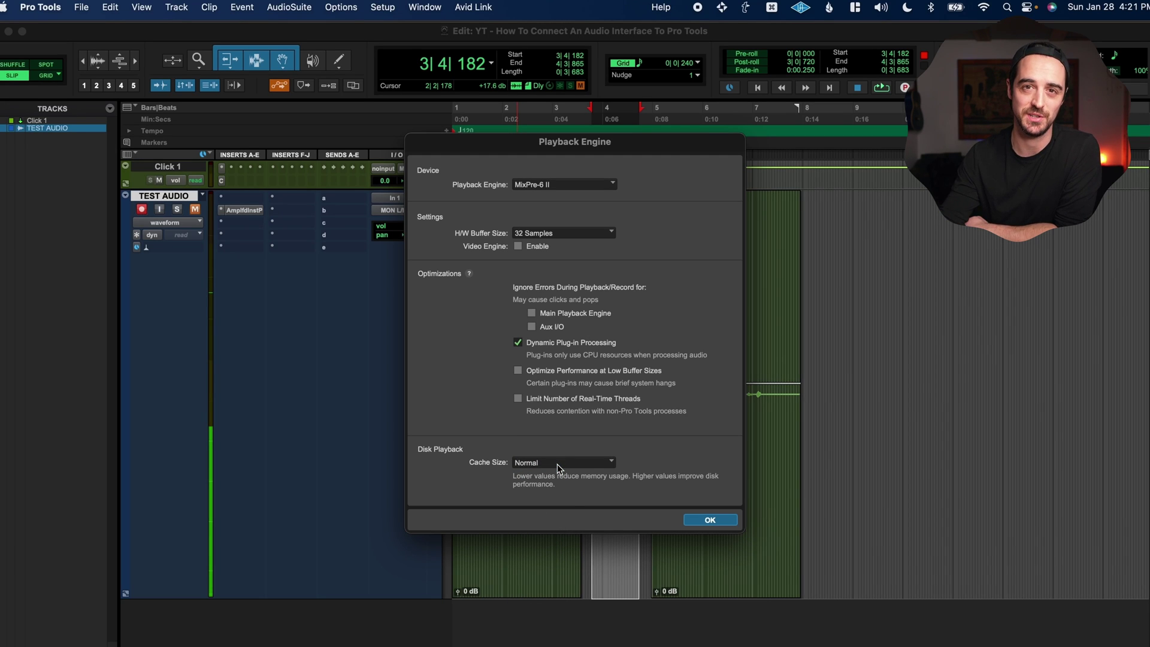
click(549, 233)
click(549, 235)
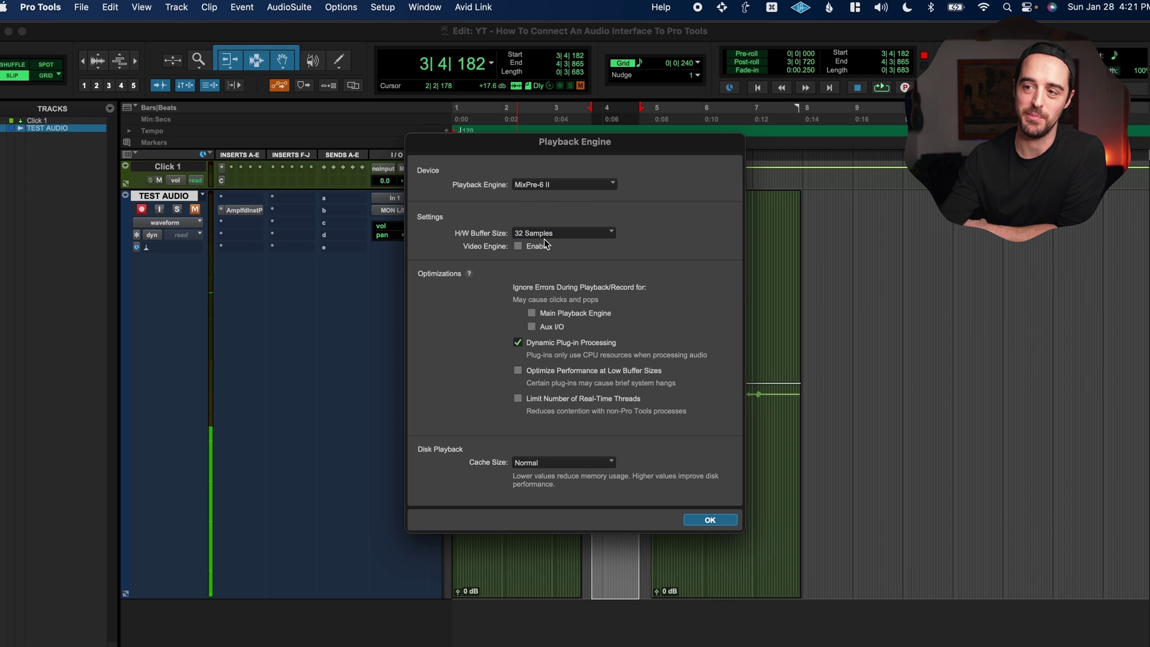